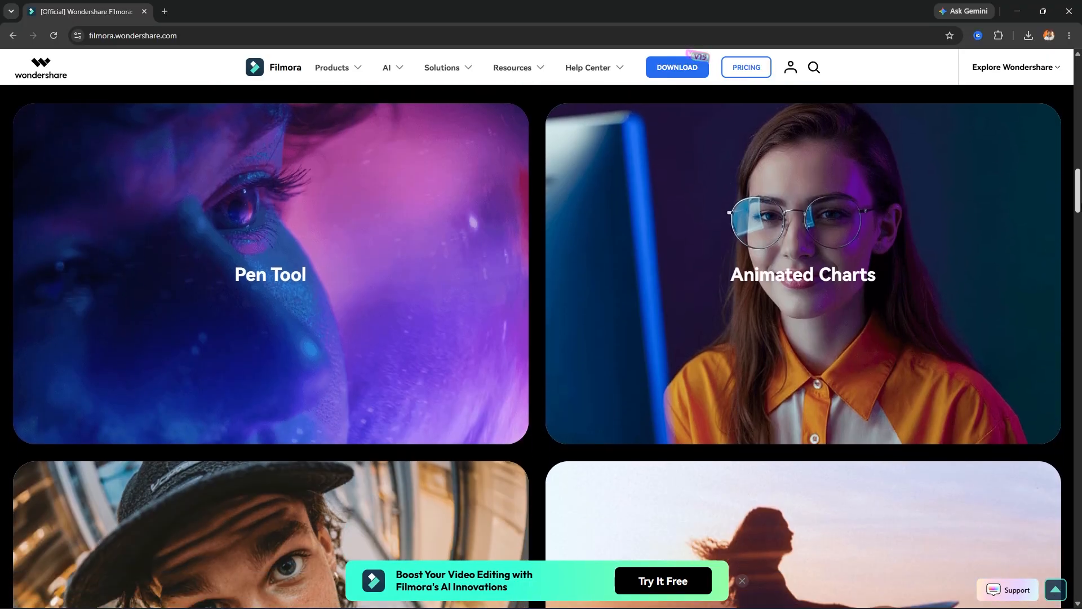
Look through the Filmora home page, from the editing features and creative assets down to the reviews and community section
scroll(541, 338, "down", 6)
scroll(541, 338, "down", 3)
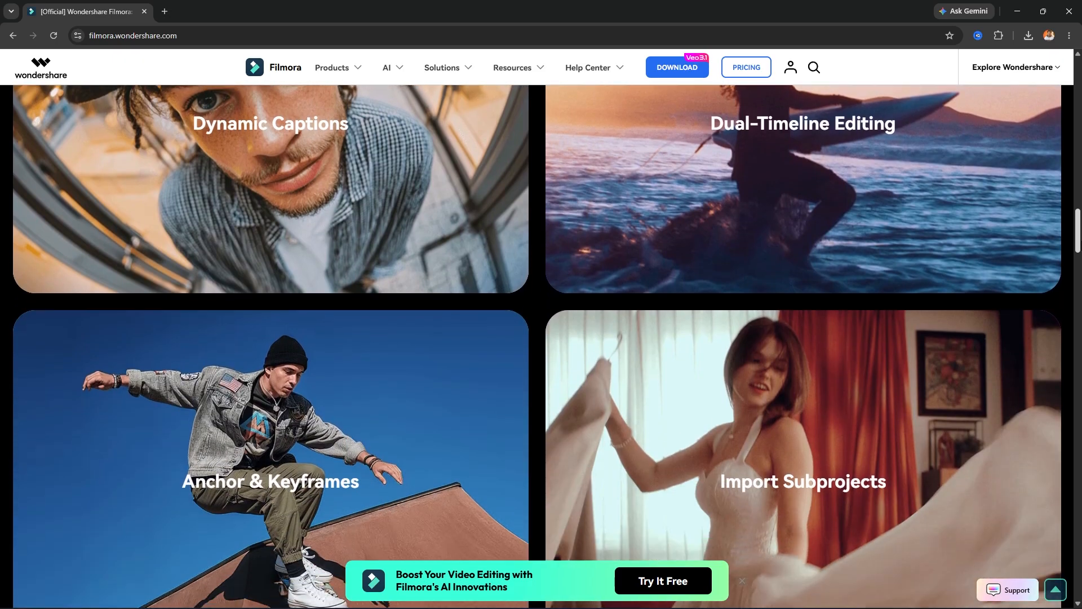
scroll(541, 338, "down", 3)
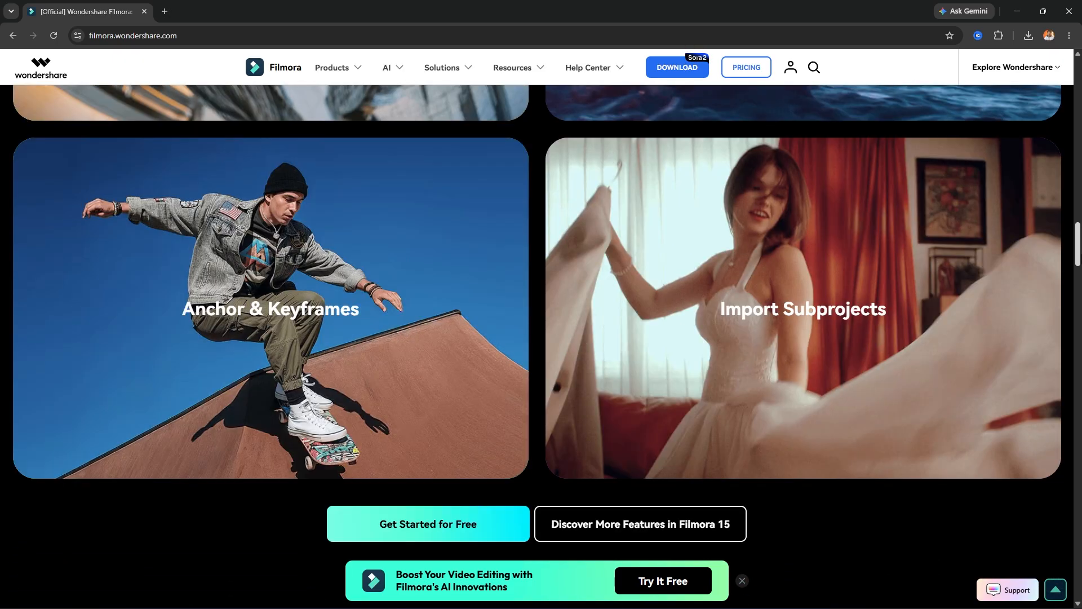
scroll(541, 339, "down", 12)
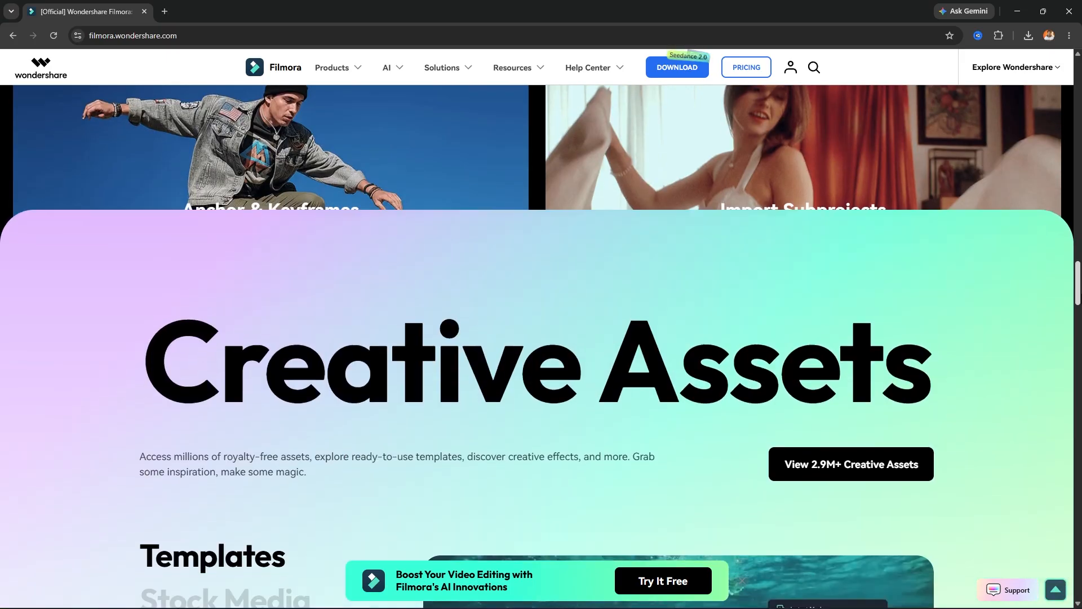
scroll(541, 338, "down", 20)
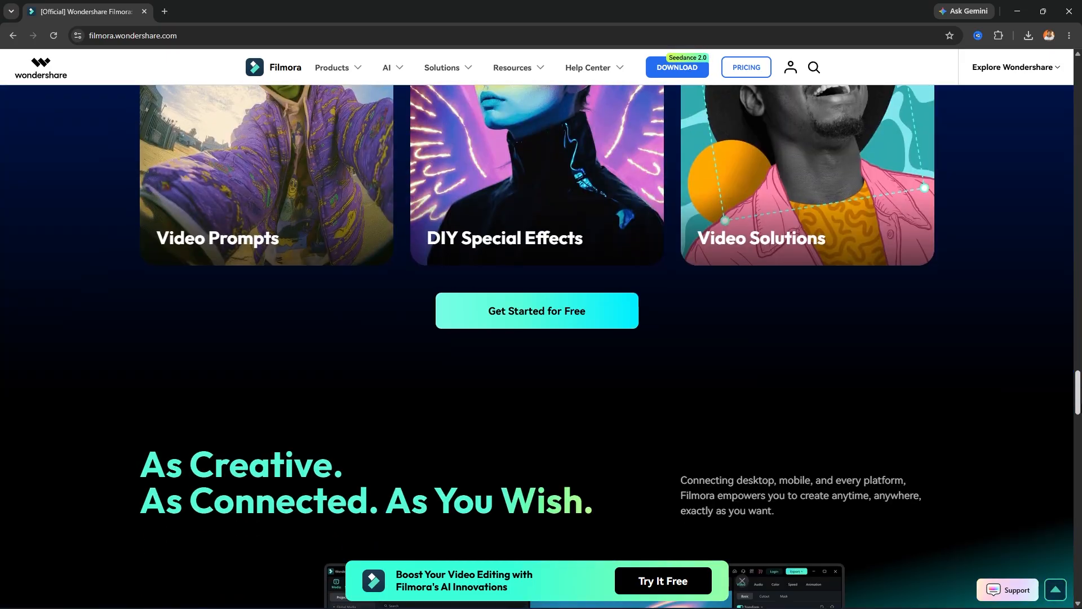
scroll(541, 338, "down", 18)
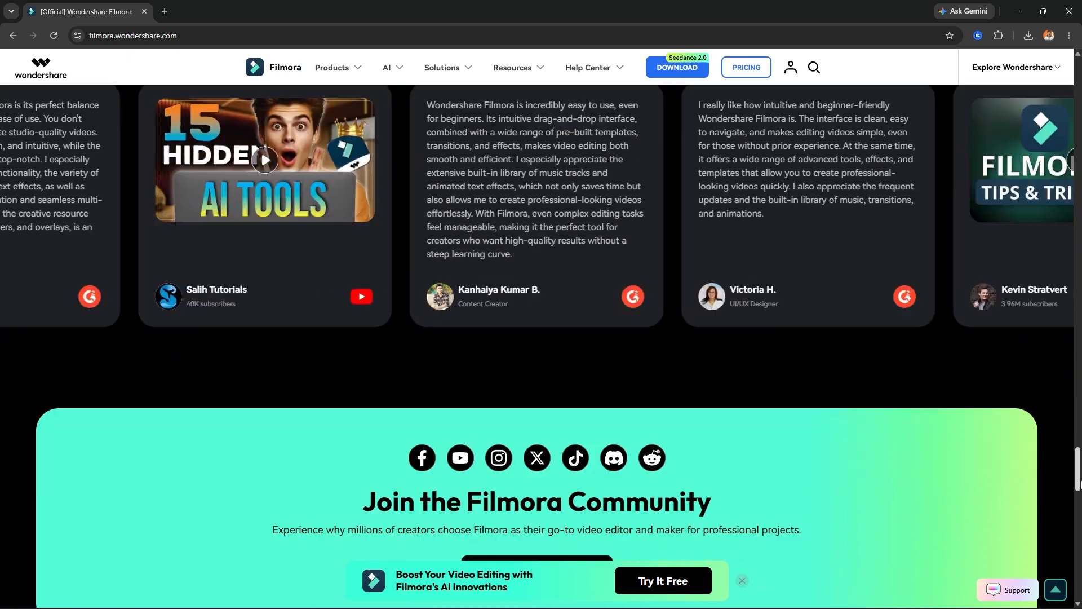
left_click_drag(1078, 518, 1034, 95)
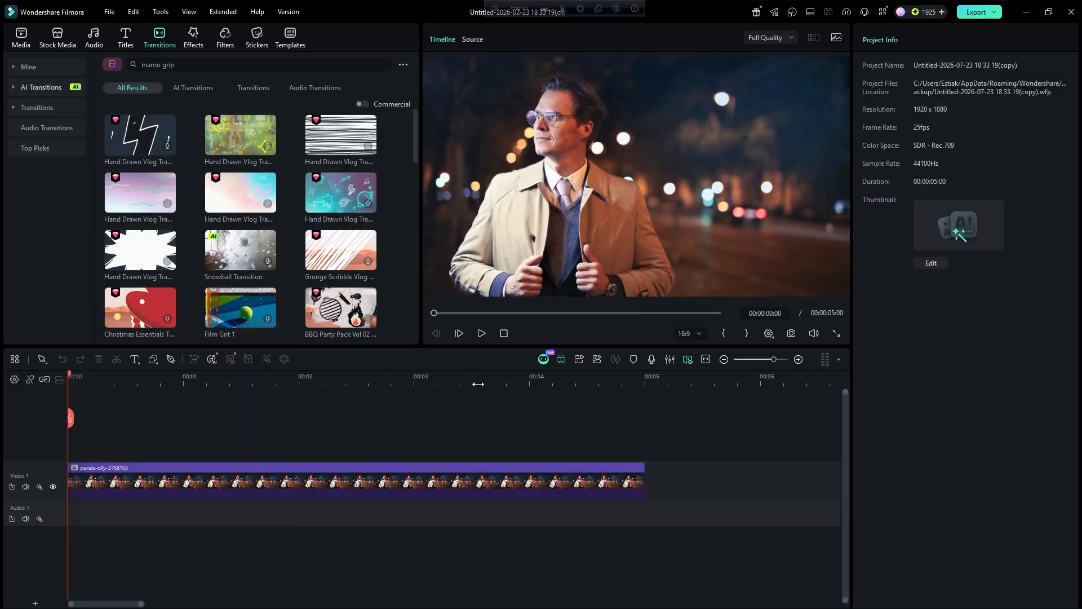
Switch to the Filmora editor and search the effects library for "inferno grip"
left_click_drag(490, 379, 483, 378)
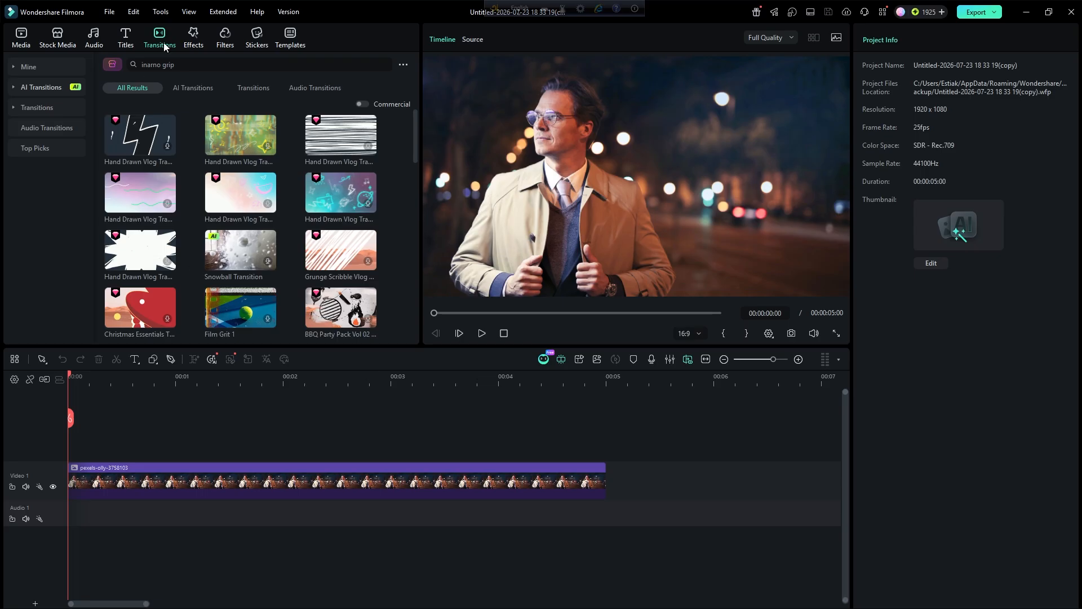
left_click(192, 36)
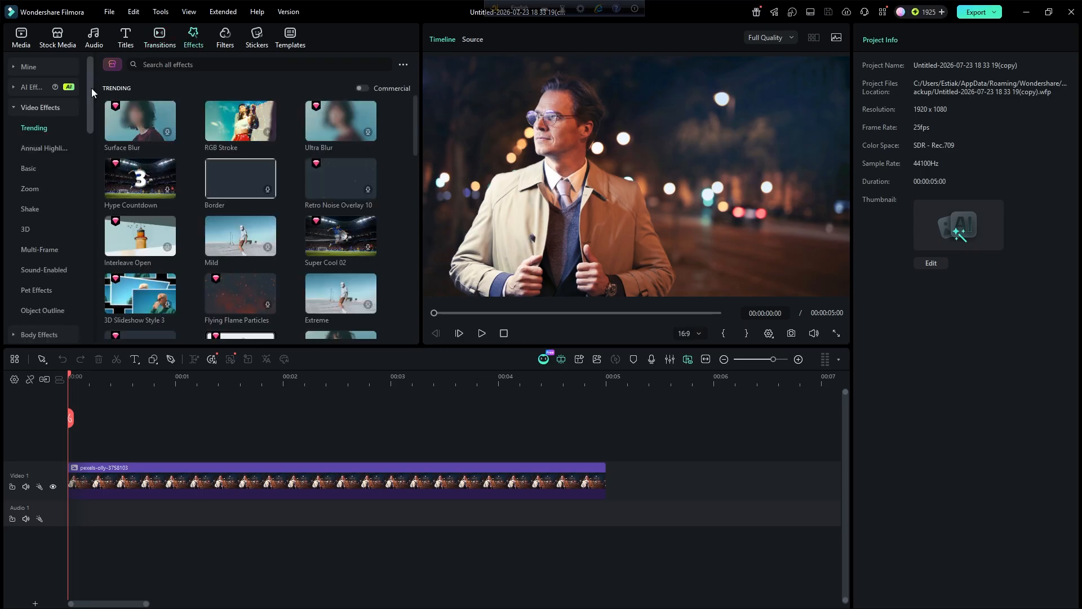
left_click(24, 87)
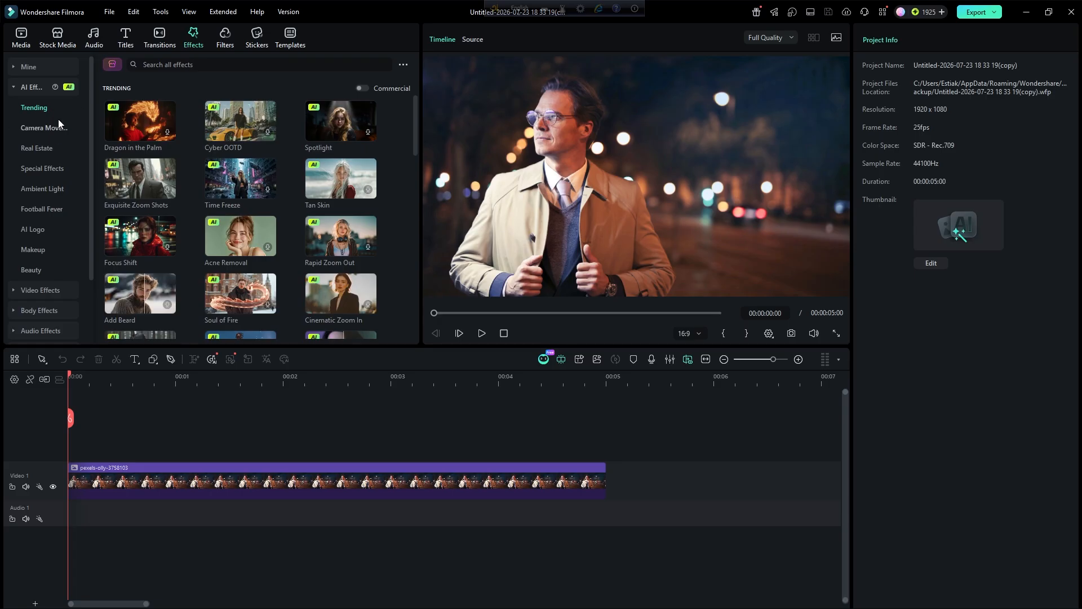
left_click(242, 64)
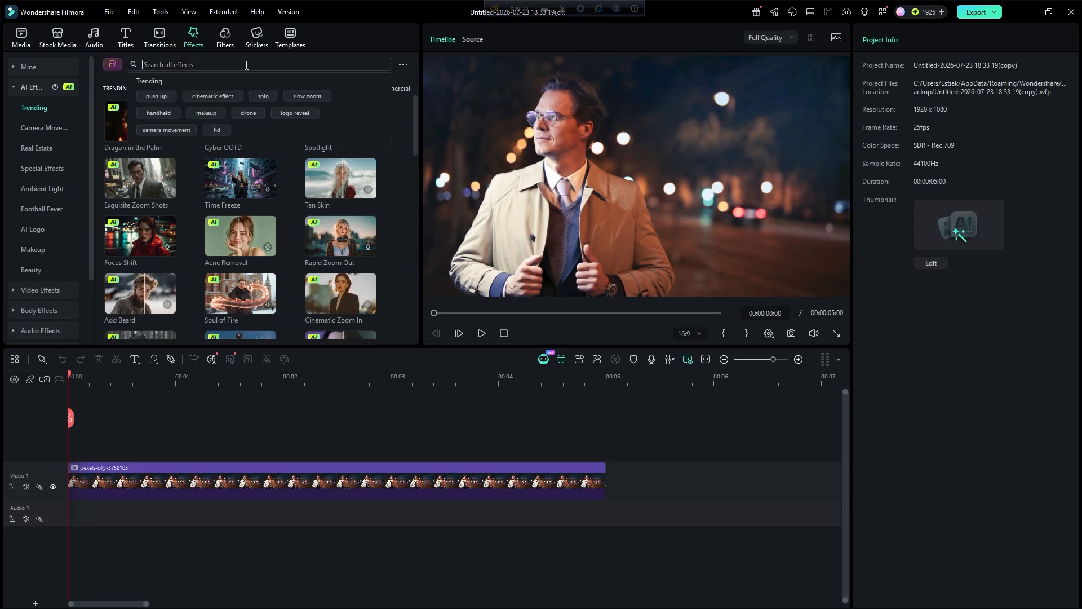
type("Inferno Grip")
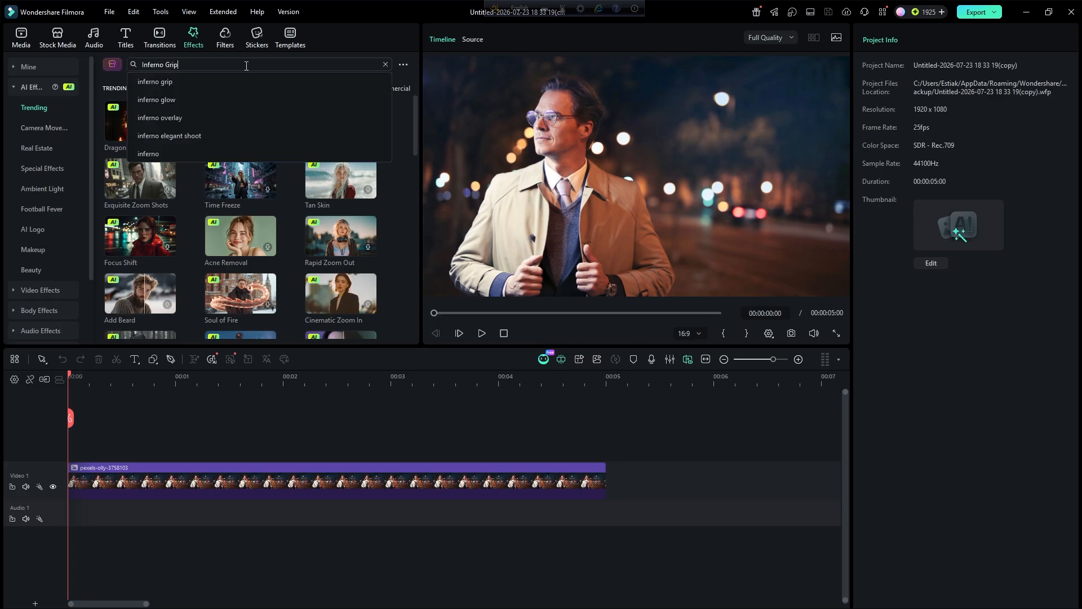
left_click(227, 82)
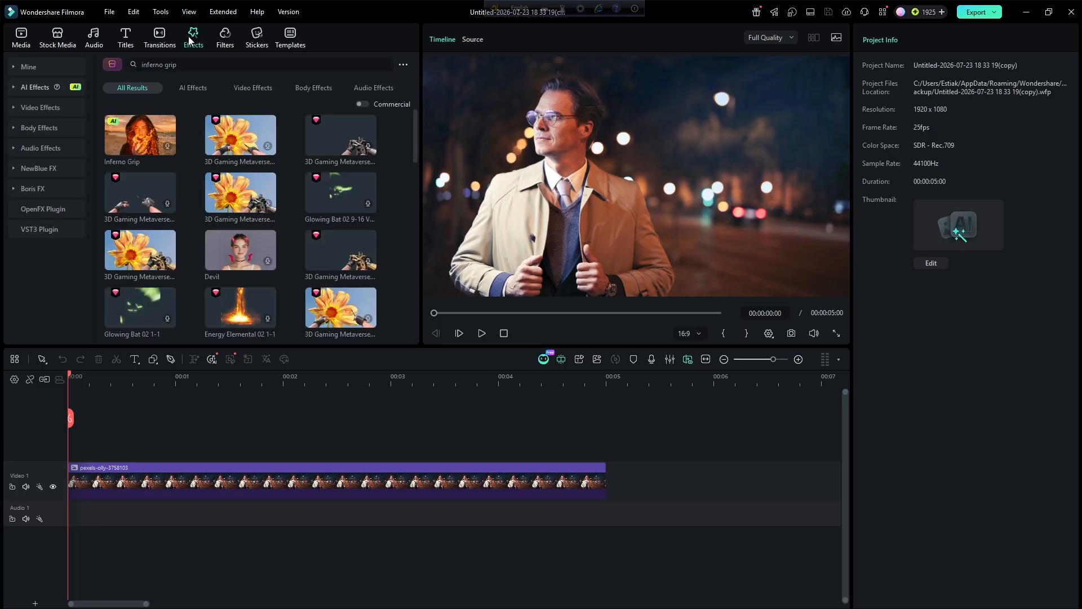
Apply the Inferno Grip AI effect to the pexels-olly-3758103 clip on Video 1 and generate the effect video
left_click(167, 148)
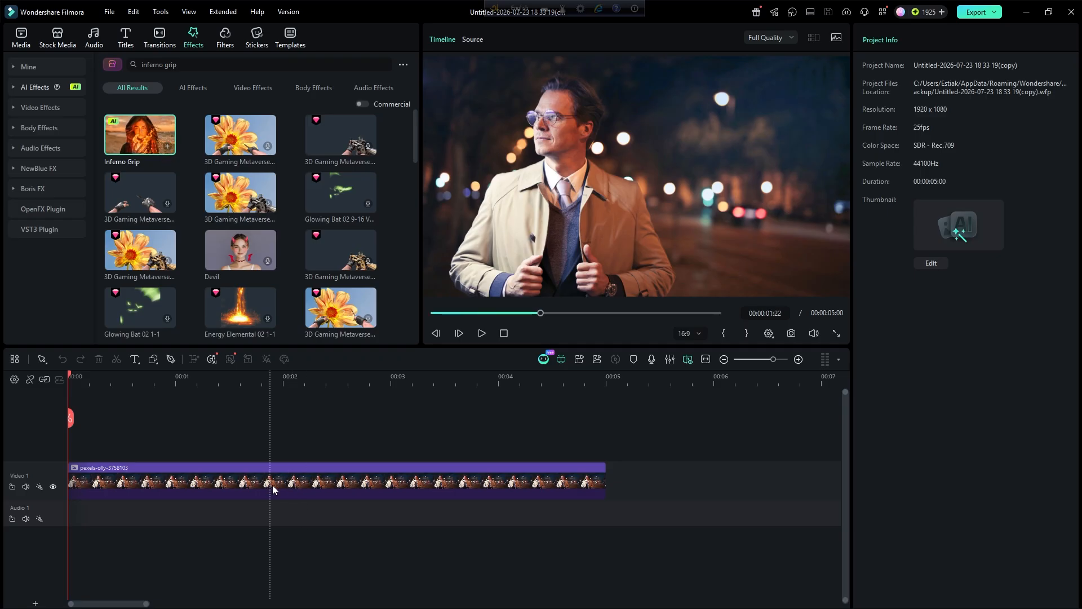
left_click_drag(140, 133, 287, 486)
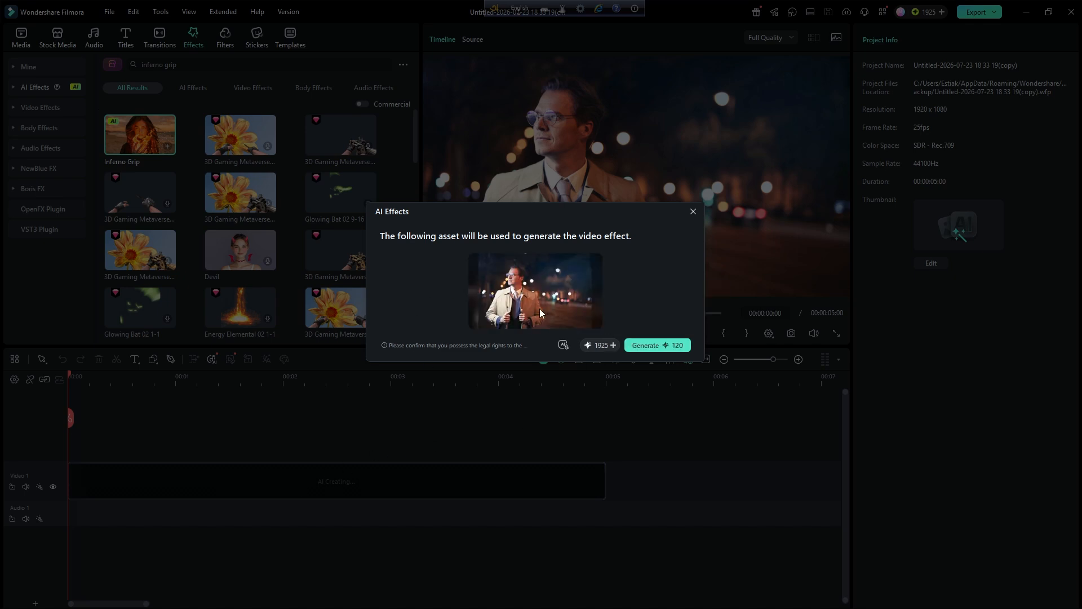
mouse_move(566, 352)
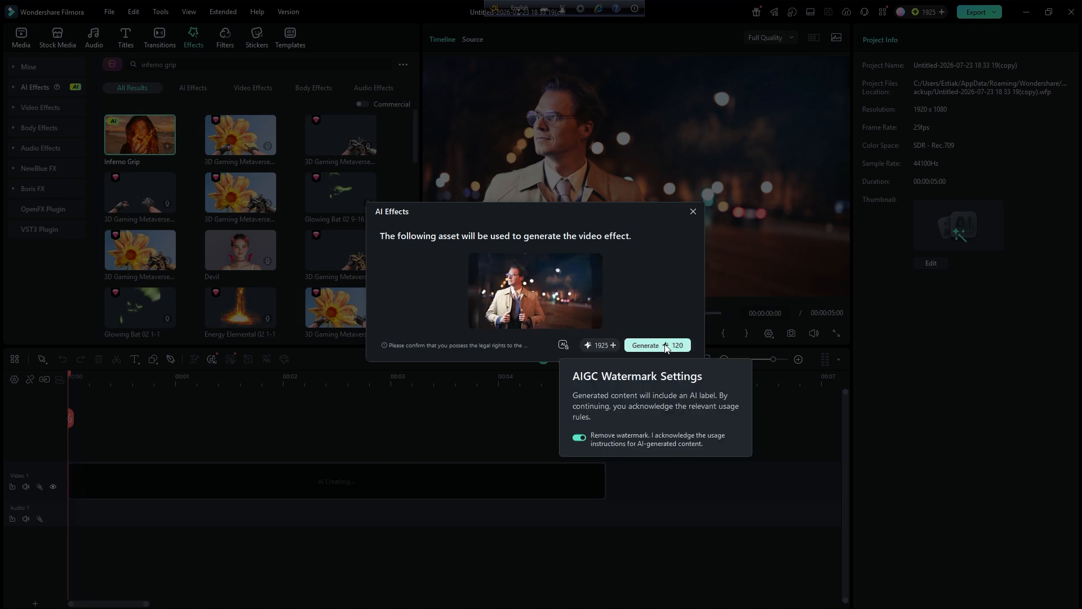
left_click(653, 345)
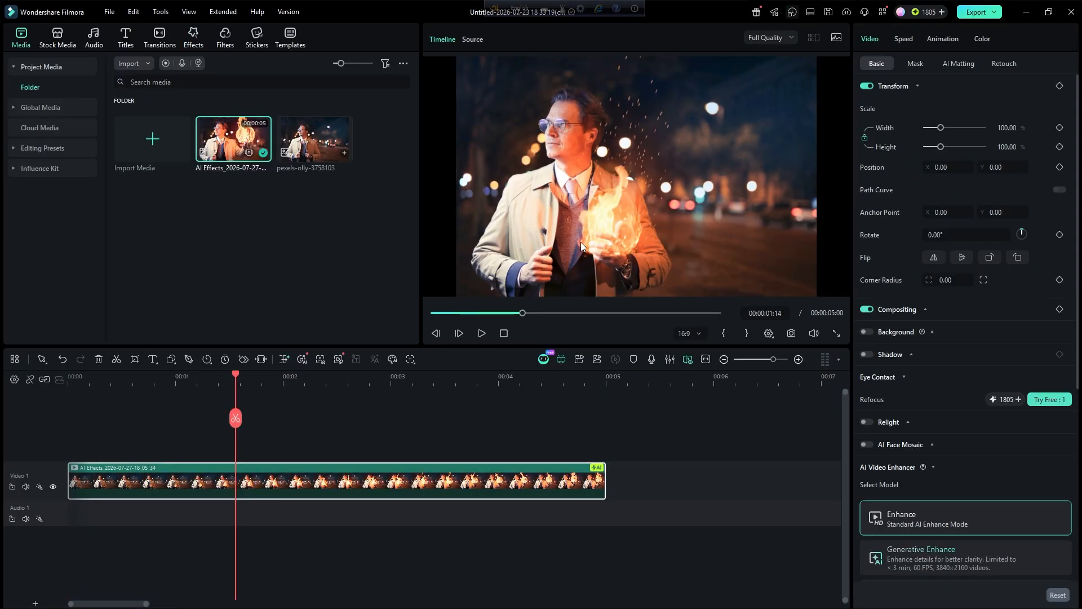
Enlarge the generated clip to about 118.52% so it fills the frame, and play it from the start
left_click_drag(821, 61, 863, 33)
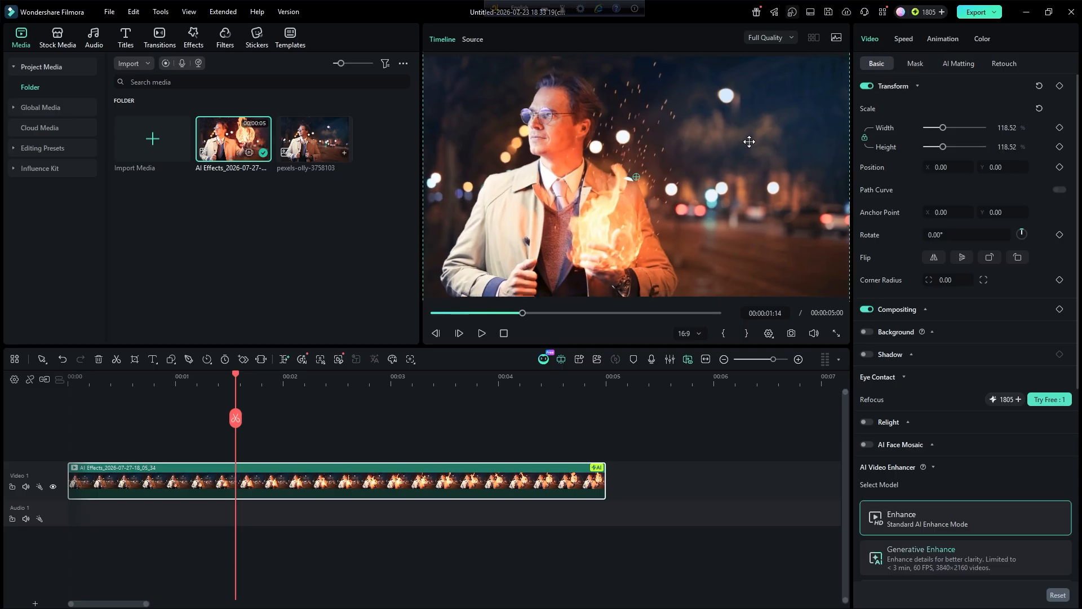
left_click_drag(236, 377, 59, 383)
left_click(481, 334)
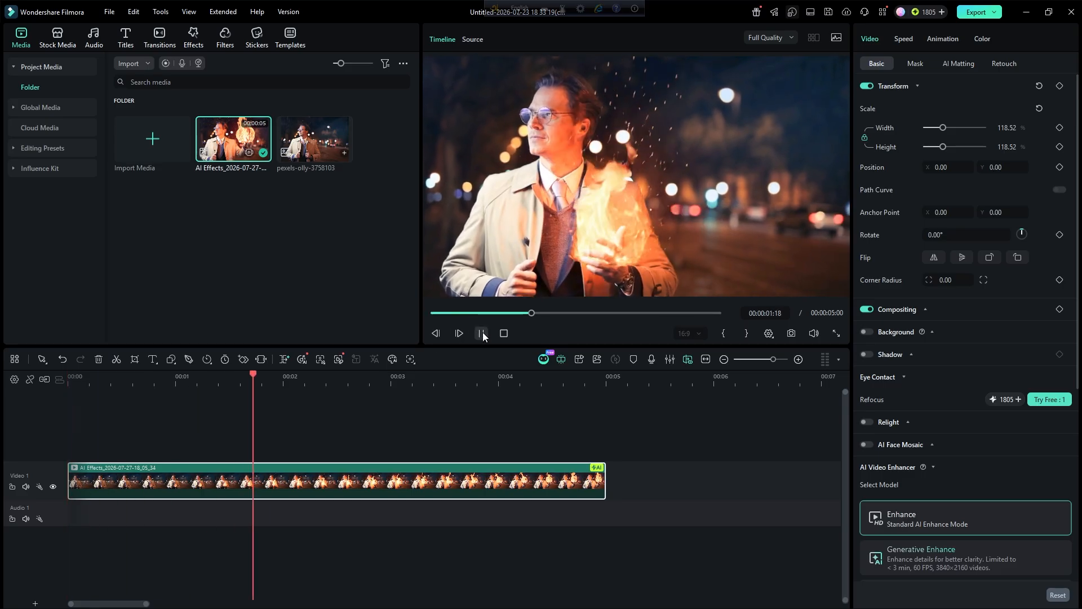
Capture a snapshot of the fireball pose near the end of the AI Effects clip and place it directly after that clip on Video 1
left_click(539, 377)
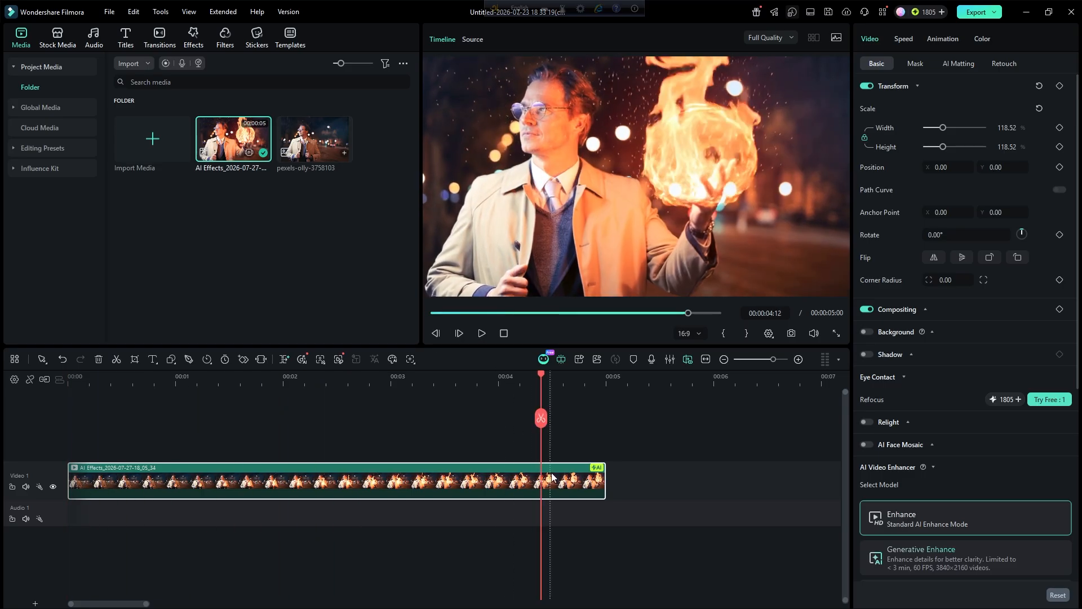
left_click(482, 333)
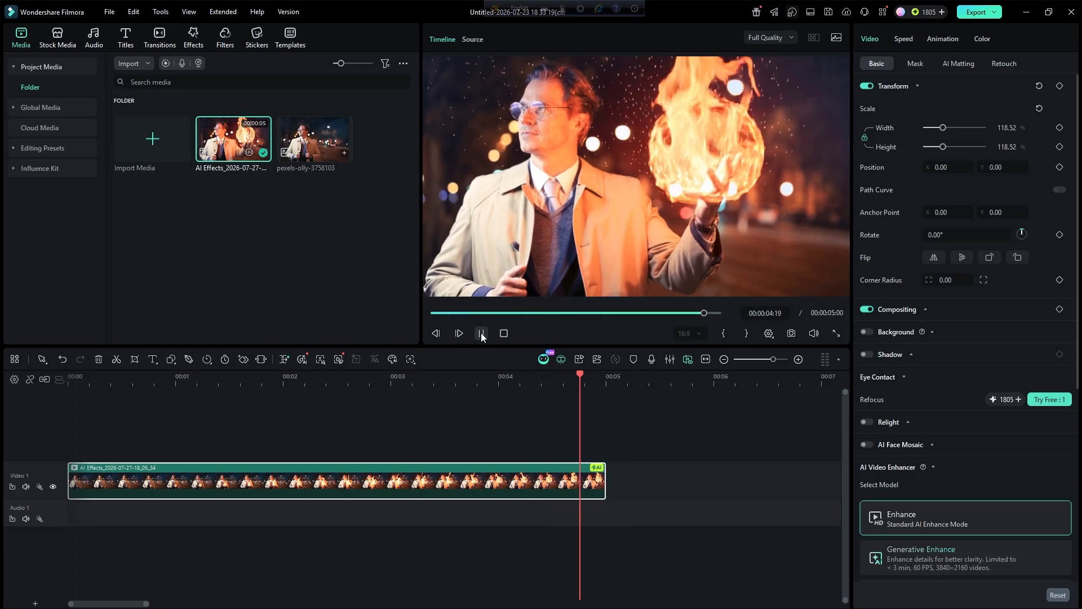
left_click(791, 333)
left_click(598, 328)
left_click_drag(220, 152, 612, 476)
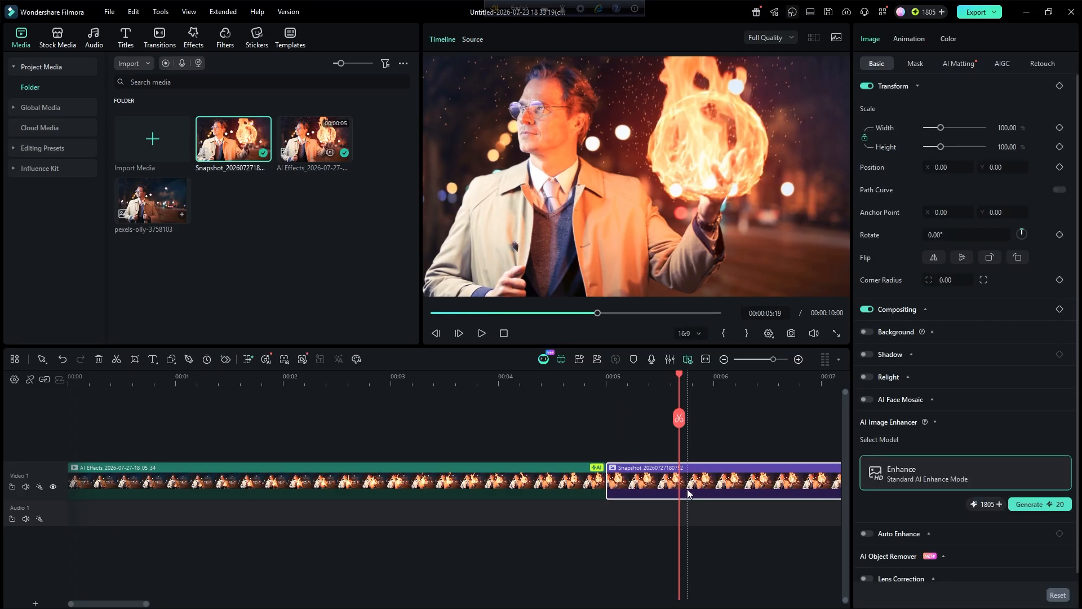
Open the AI Image to Video generator and select the Standard-3.0 model
left_click(58, 38)
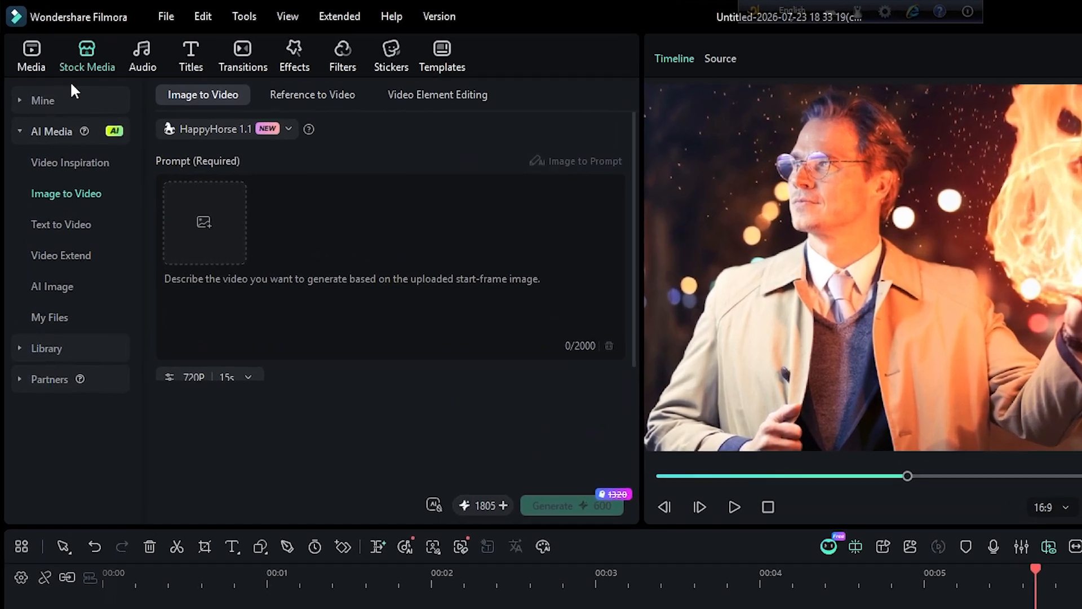
left_click(51, 131)
left_click(51, 131)
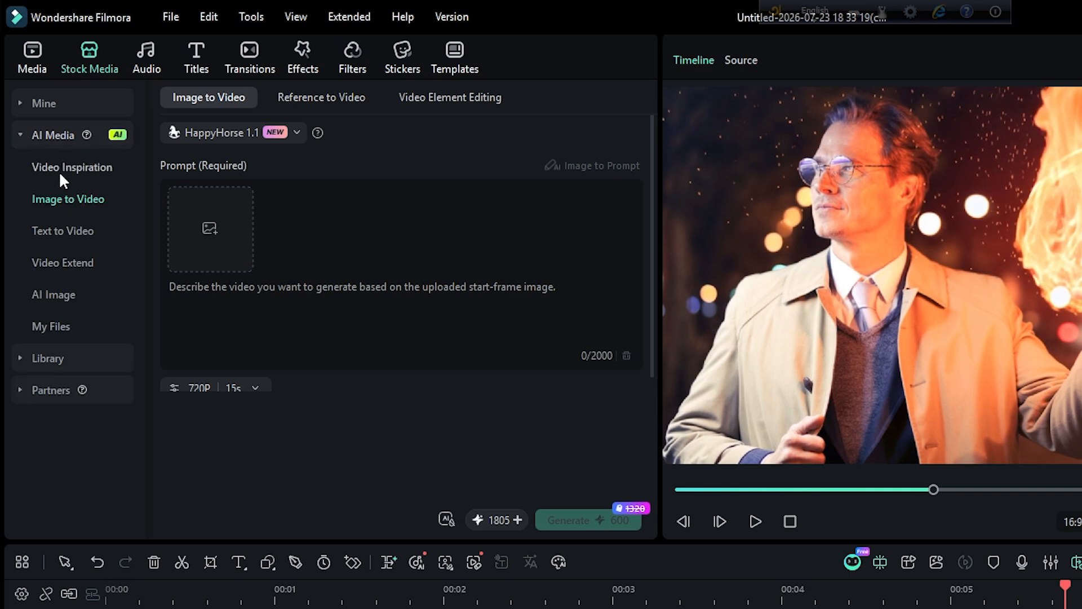
left_click(288, 130)
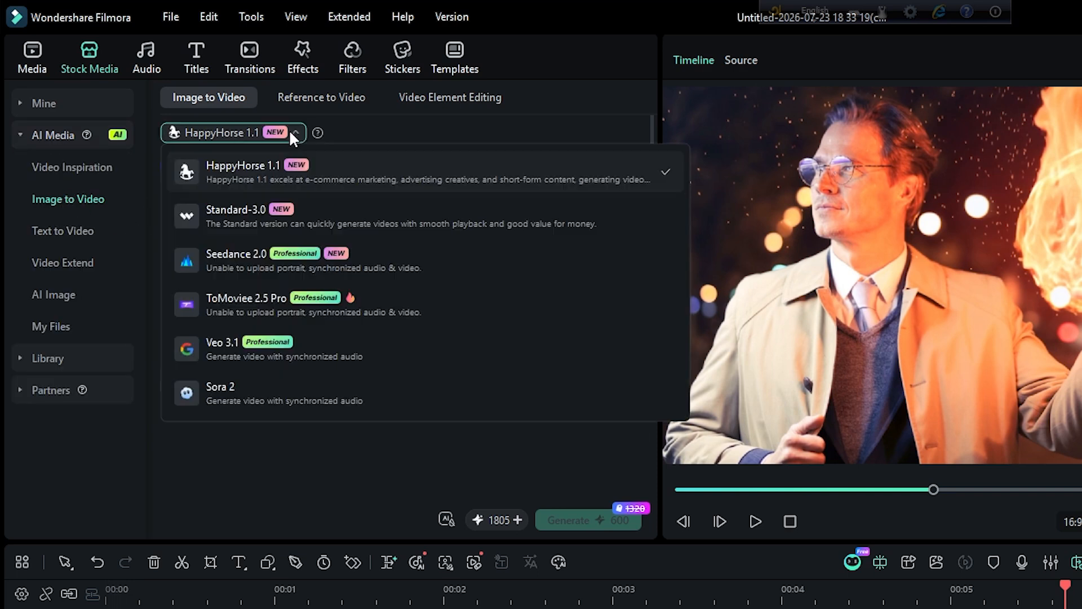
left_click(224, 214)
Upload the saved fireball snapshot as the start frame for the AI video
left_click(200, 235)
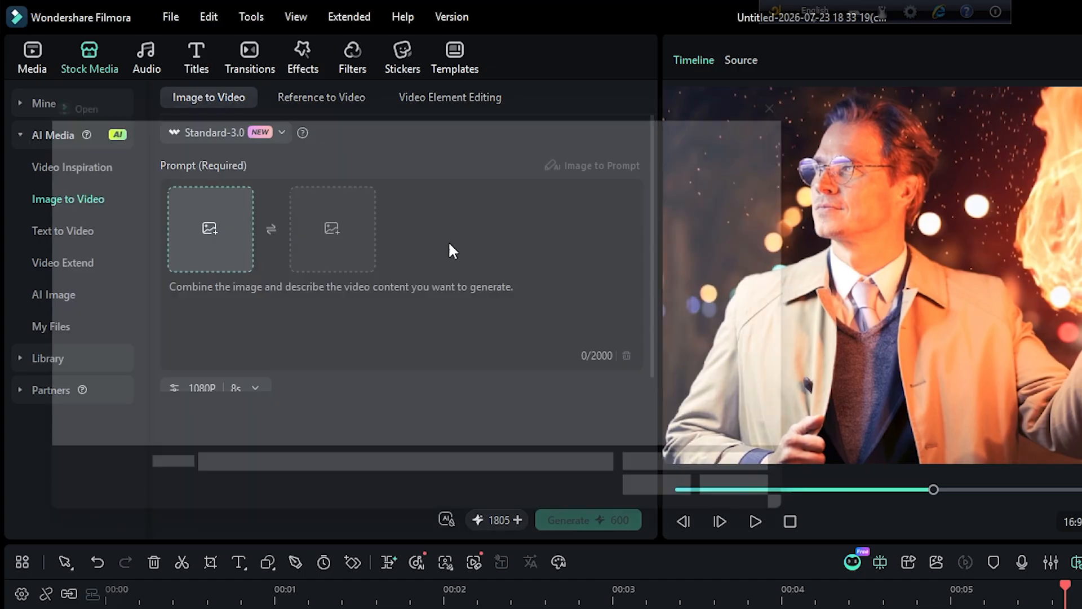
left_click(313, 272)
left_click(698, 513)
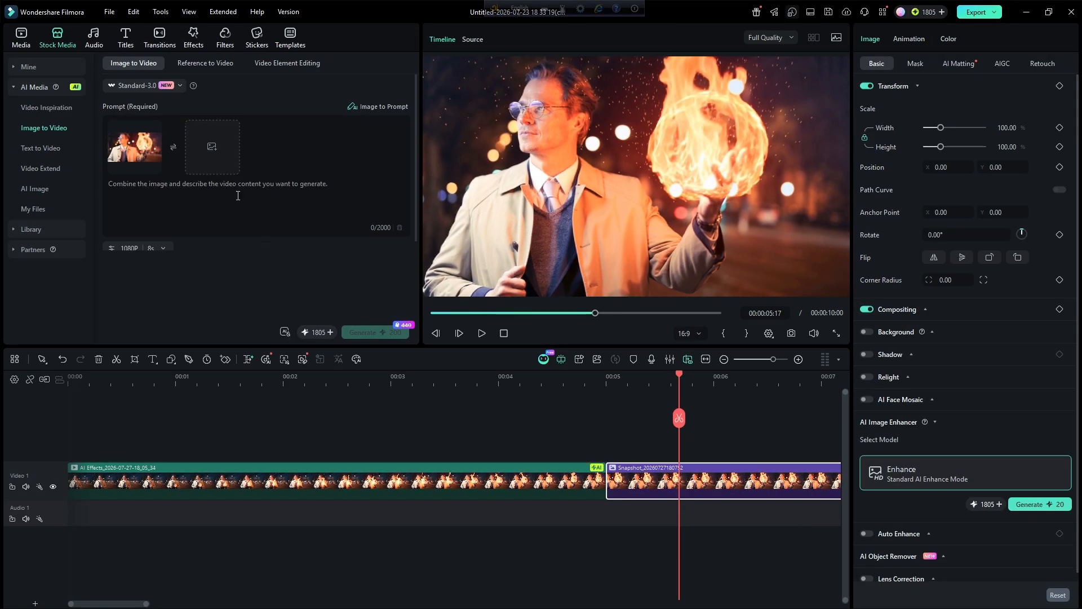
Upload the city skyline photo pexels-camel-min-3905853-5937696.jpg from Downloads as the end frame, keeping single image mode and the custom aspect ratio
left_click(209, 145)
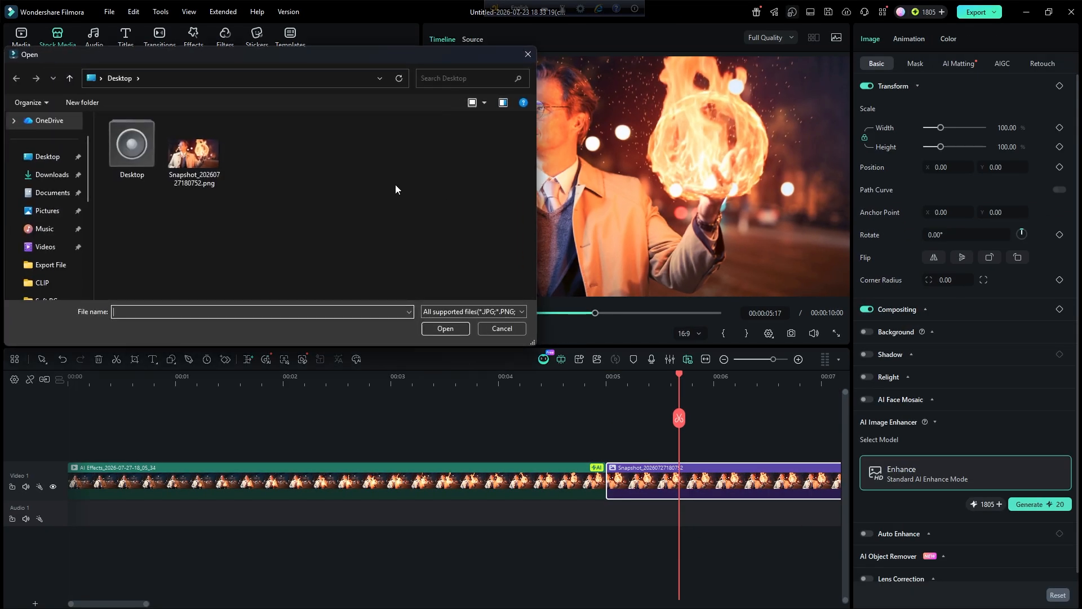
left_click(44, 175)
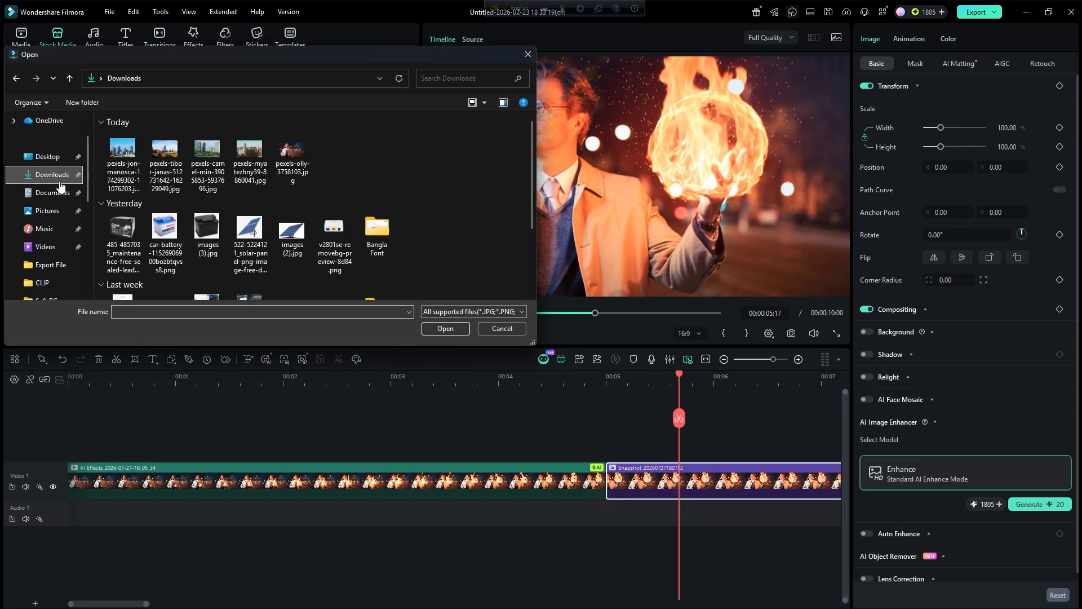
left_click(128, 159)
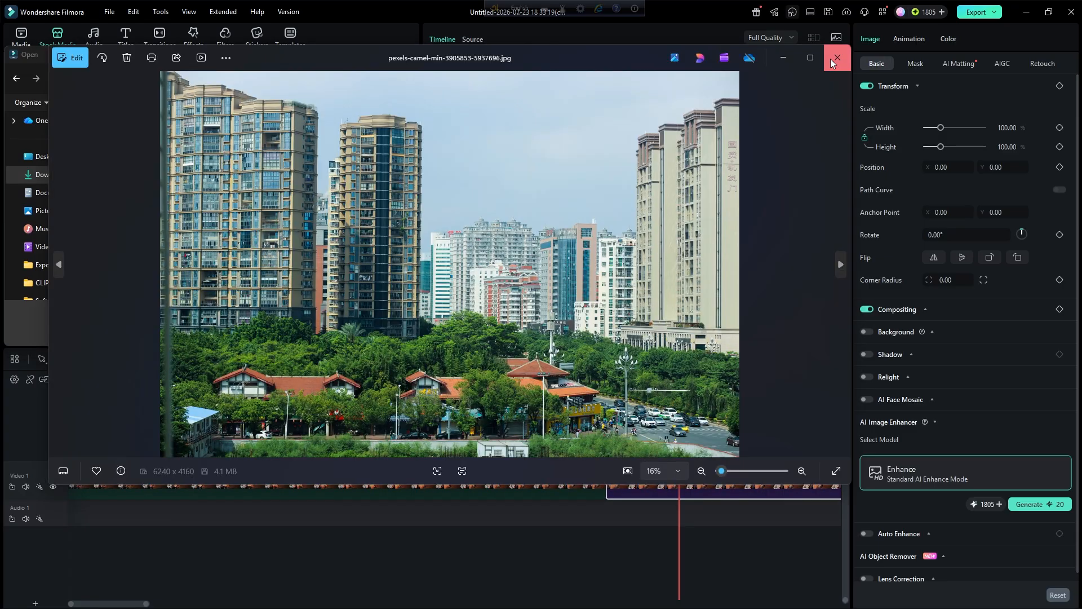
left_click(831, 58)
left_click(436, 328)
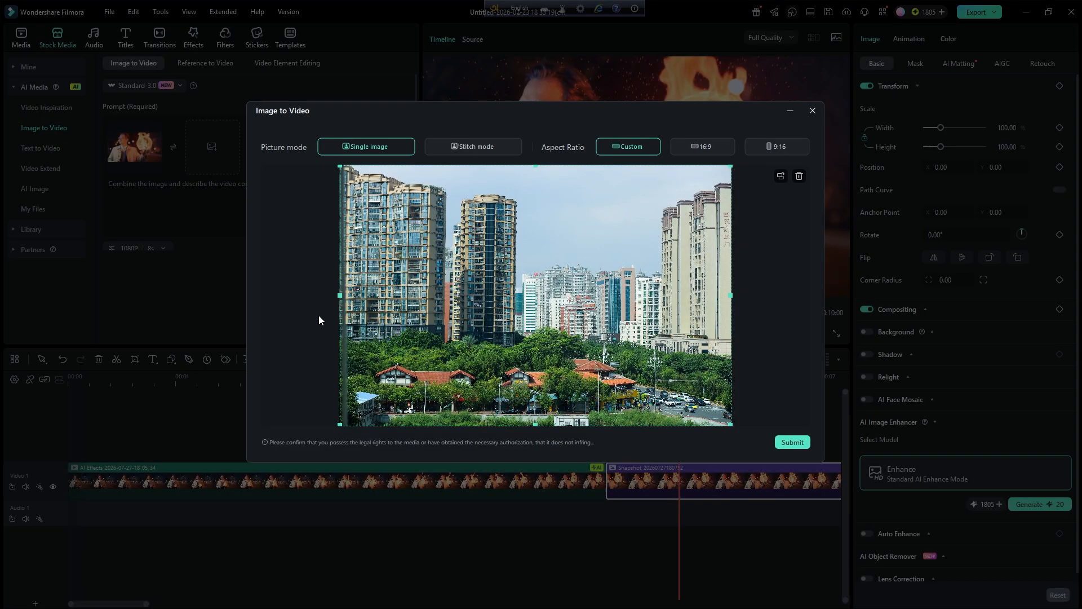
left_click(792, 442)
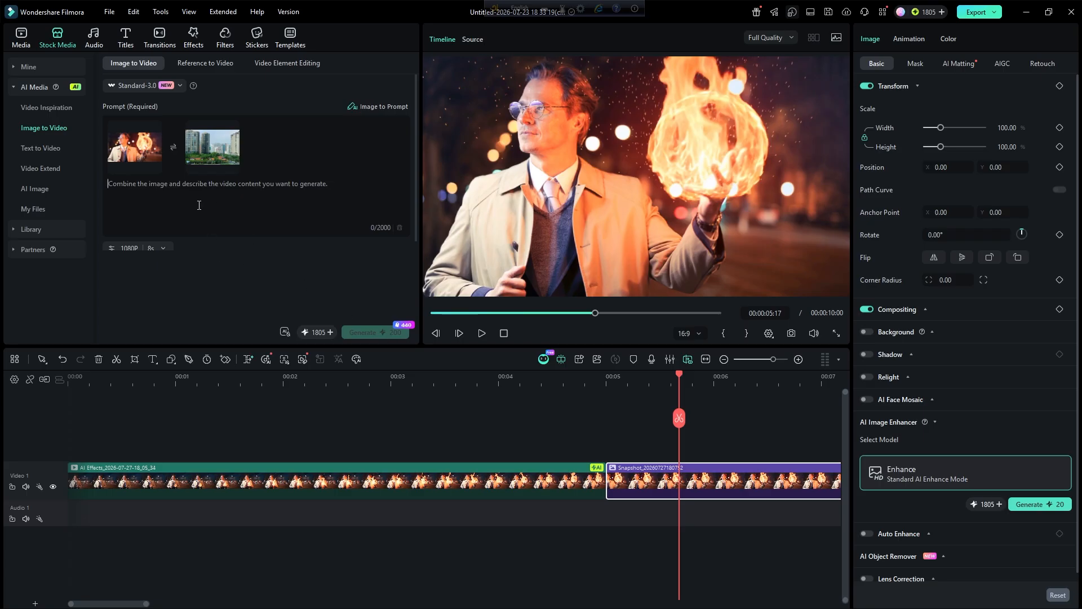
Enter a prompt describing tall skyscrapers on the horizon, golden sunset lighting, smooth camera movement and a cinematic 4K look, and generate the video
type("oss the horizon with tall skyscrapers, glowing lights, and a peaceful atmosphere. Golden sunset light...ing, realistic, ultra-detailed, dramatic composition, 4K, smooth camera movement, cinematic look.\"")
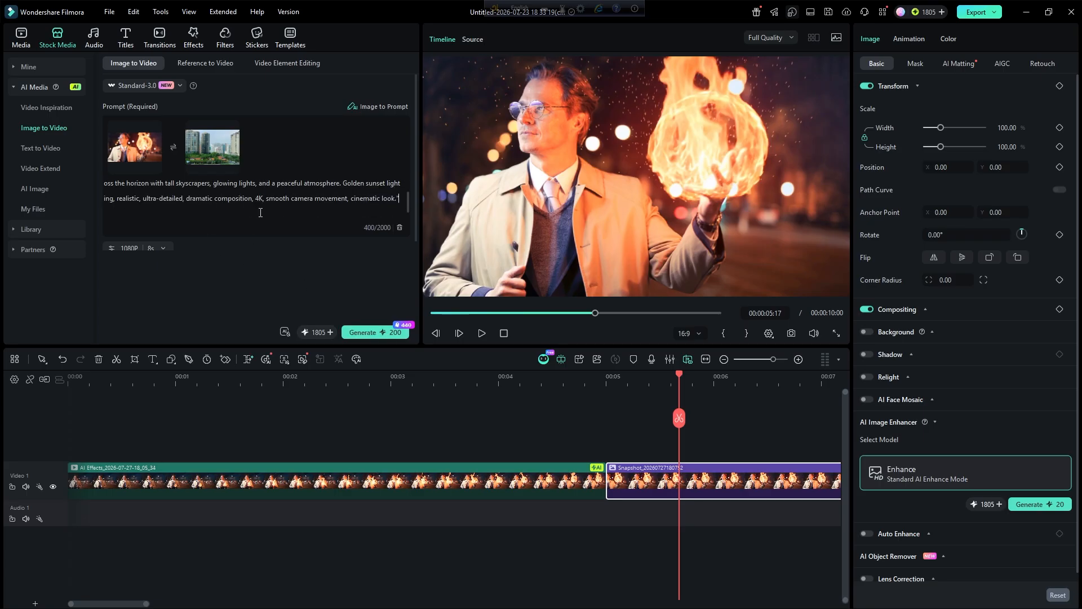
left_click(379, 334)
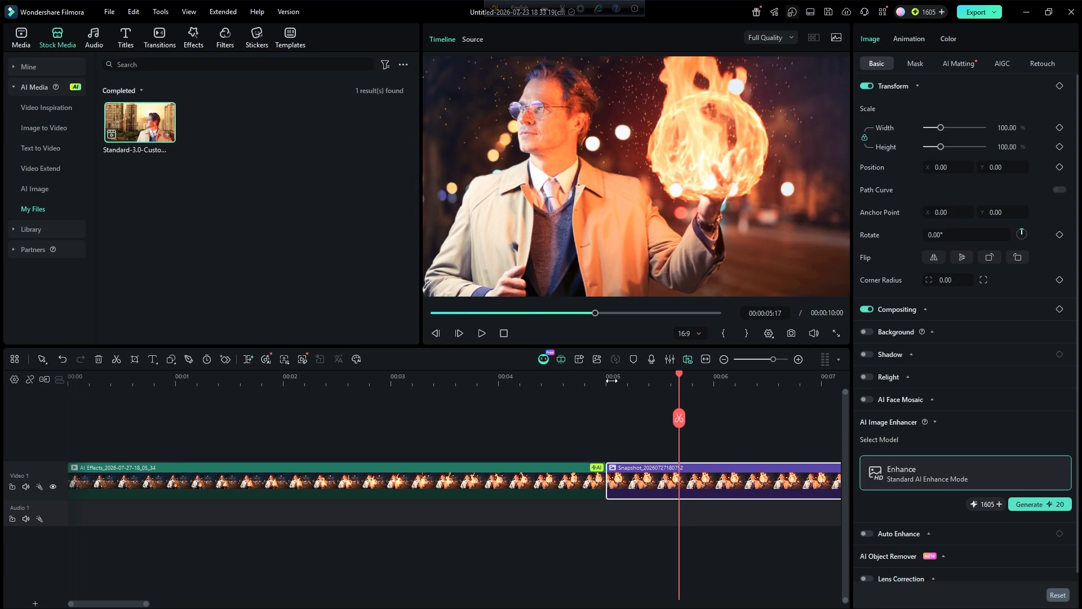
Replace the snapshot on Video 1 with the generated Standard-3.0 video, placed directly after the AI Effects clip
left_click_drag(610, 379, 542, 378)
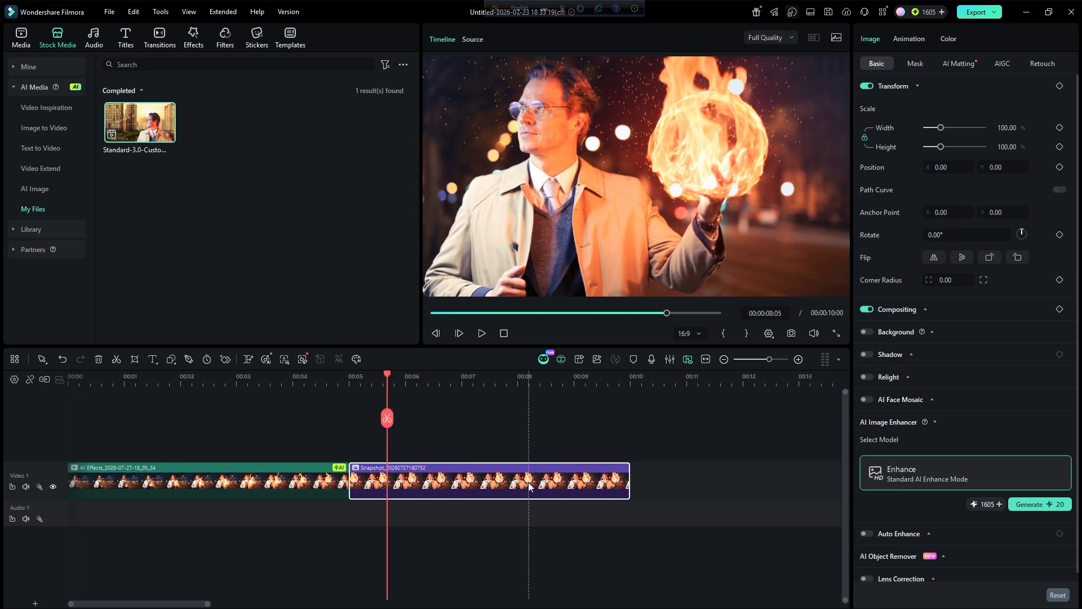
key("Delete")
left_click_drag(122, 125, 357, 476)
left_click(659, 219)
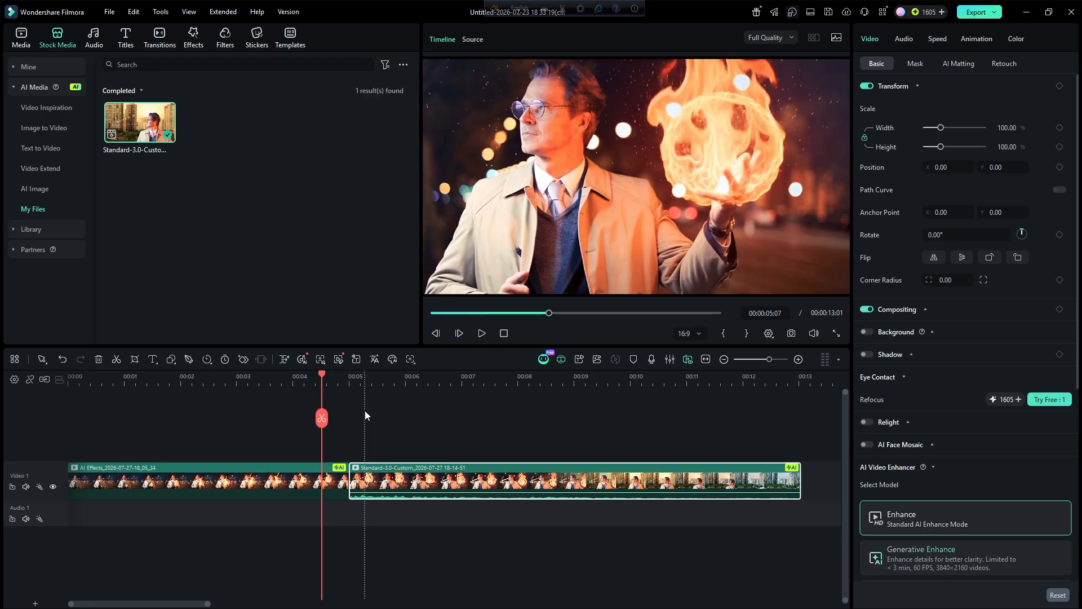
Upload pexels-camel-min-3905853-5937696.jpg from Downloads as the start frame for a new image-to-video generation
key("space")
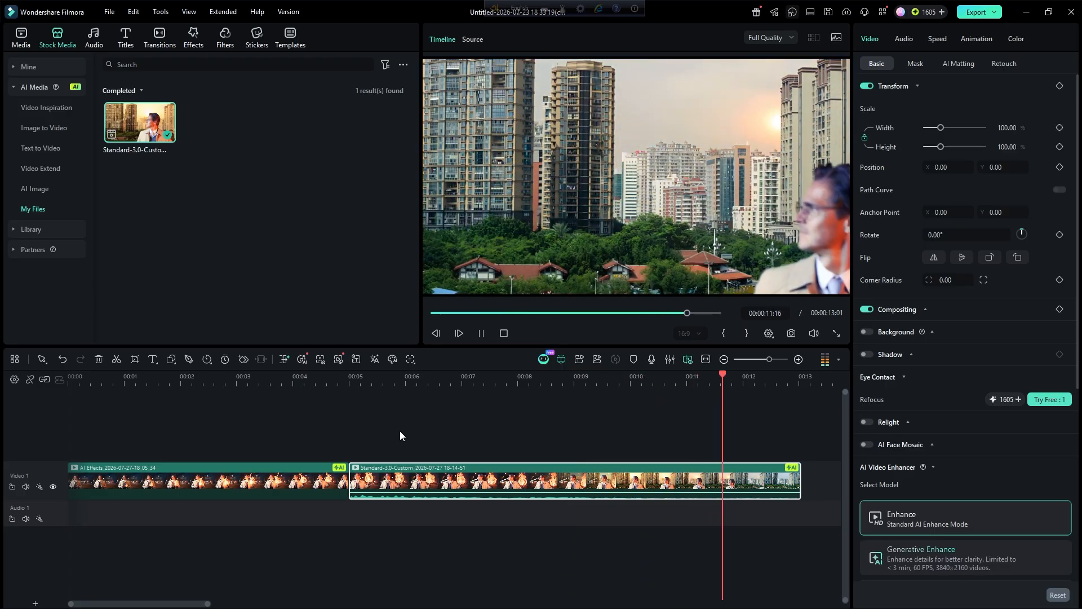
left_click(723, 359)
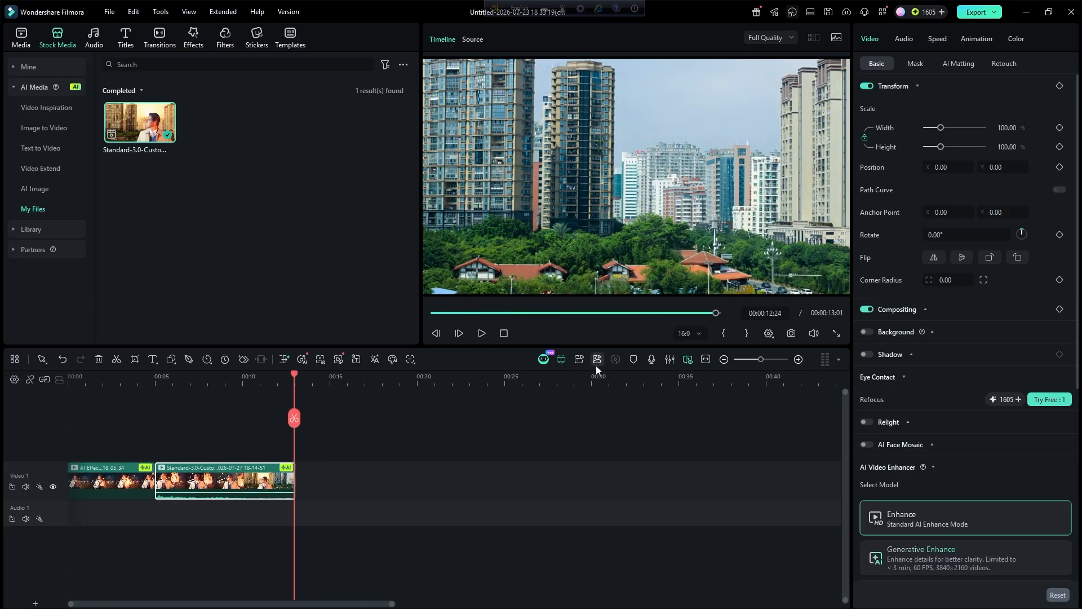
left_click(35, 125)
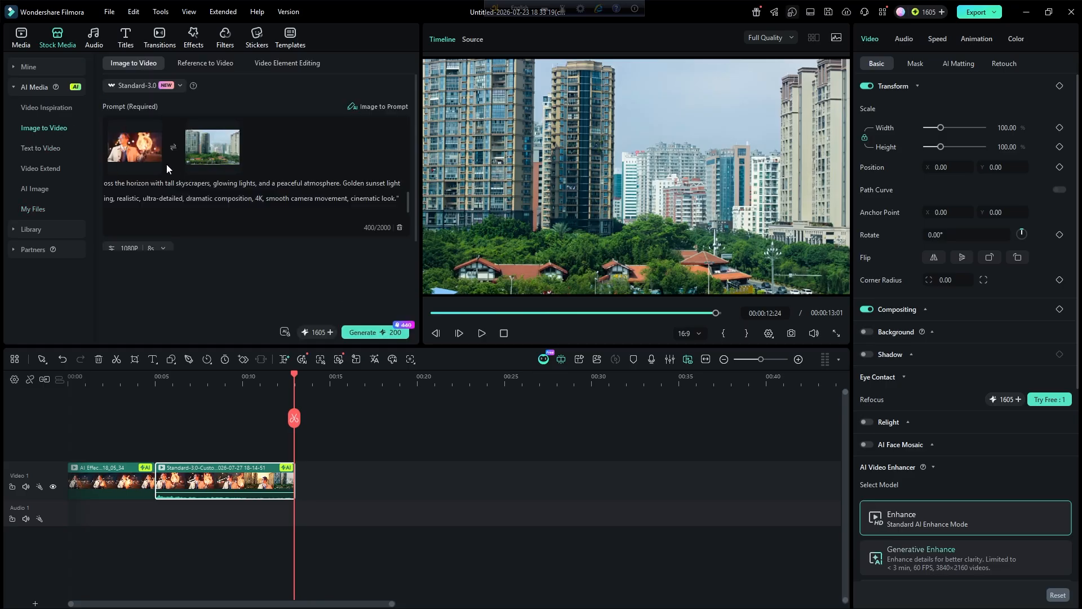
left_click(143, 143)
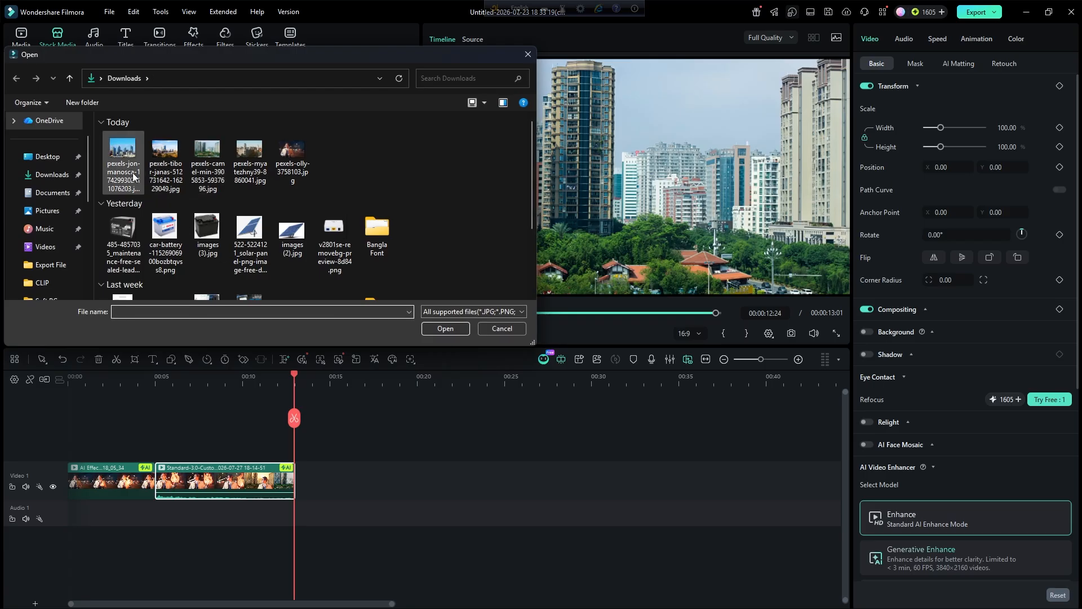
left_click(207, 164)
left_click(443, 328)
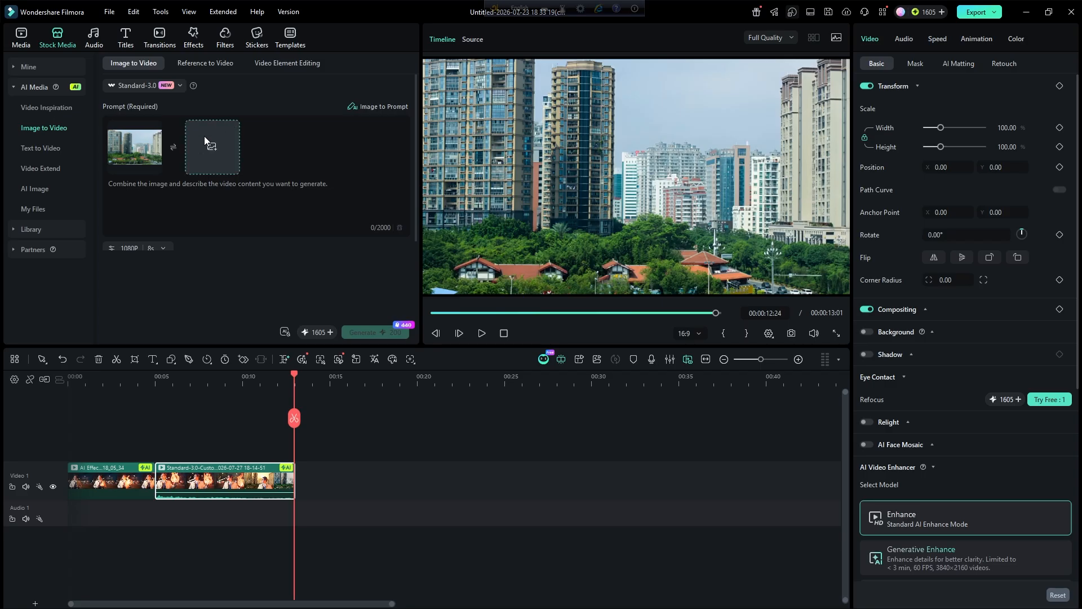
Upload pexels-jon-manosca-174299302-11076203.jpg from Downloads as the end frame
left_click(208, 137)
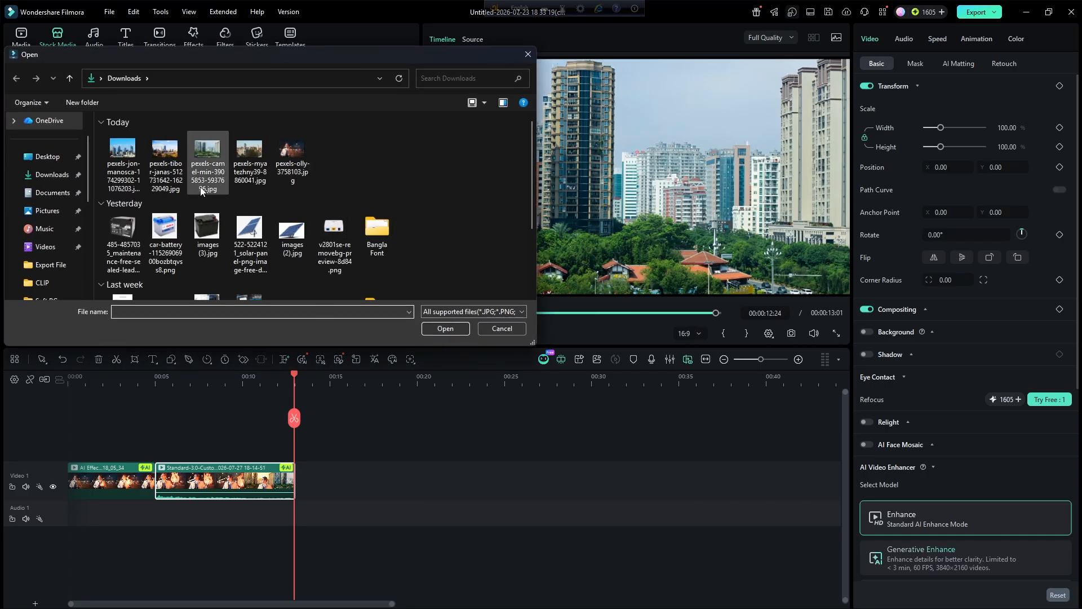
left_click(123, 155)
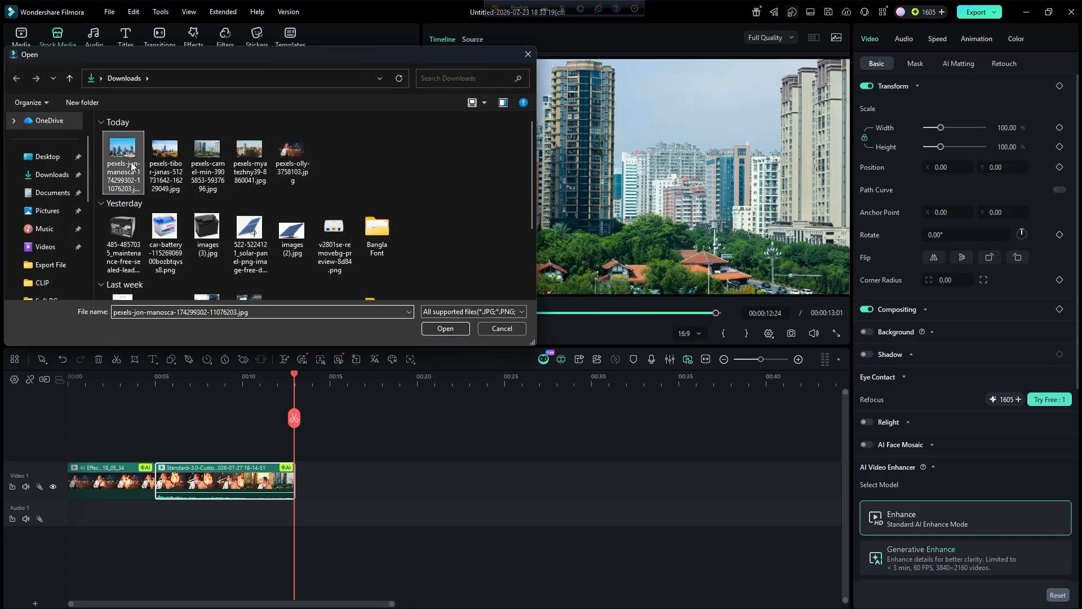
left_click(445, 328)
left_click(793, 442)
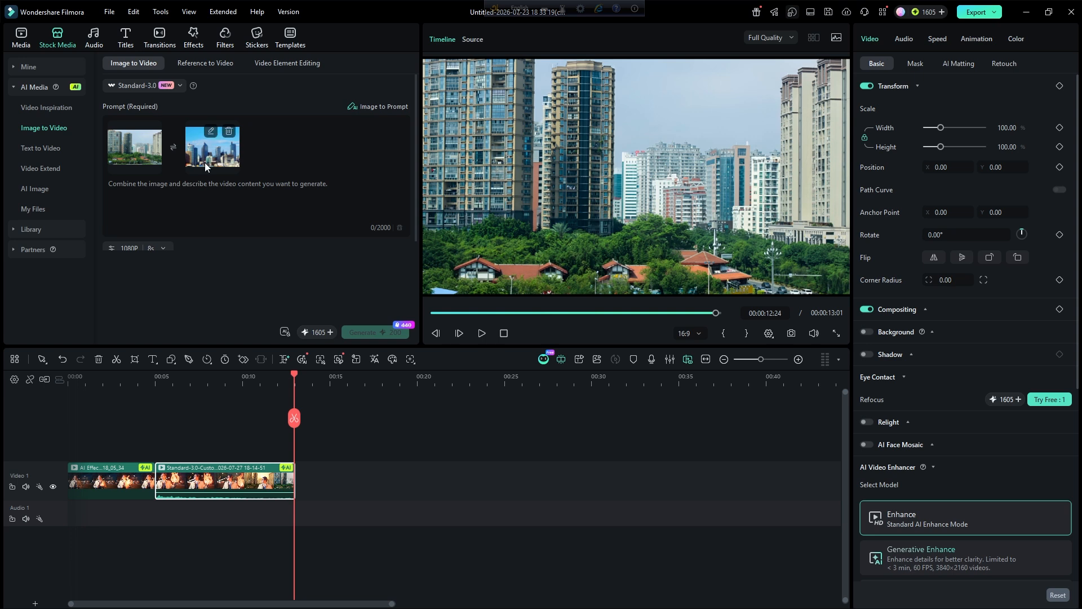
Enter the prompt "Old city convert into modern city." and generate the video
left_click(168, 188)
type("Old city convert in")
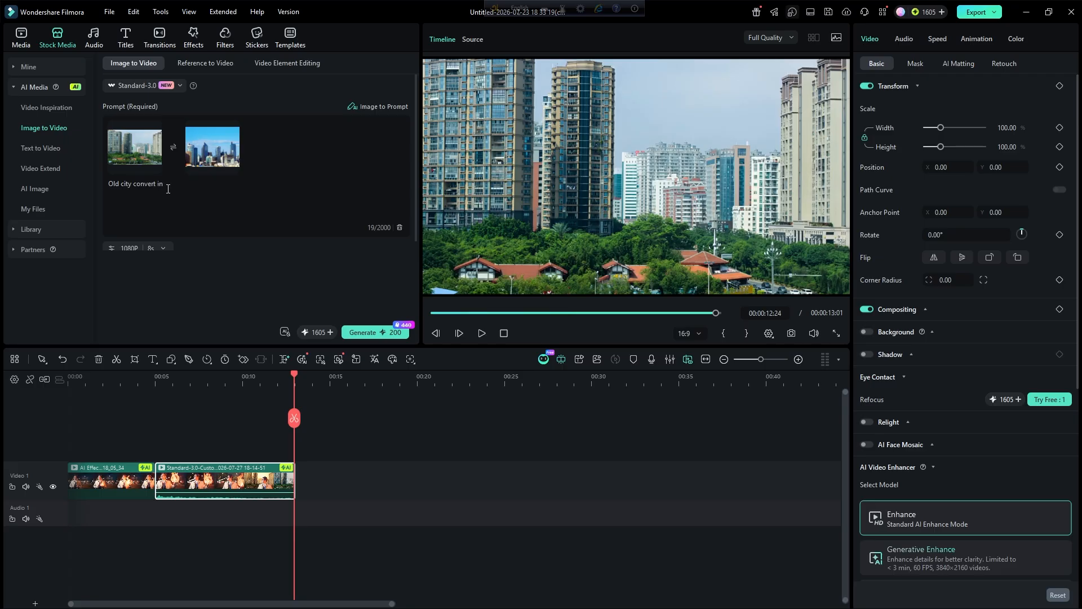
type("to modern city.")
left_click(369, 332)
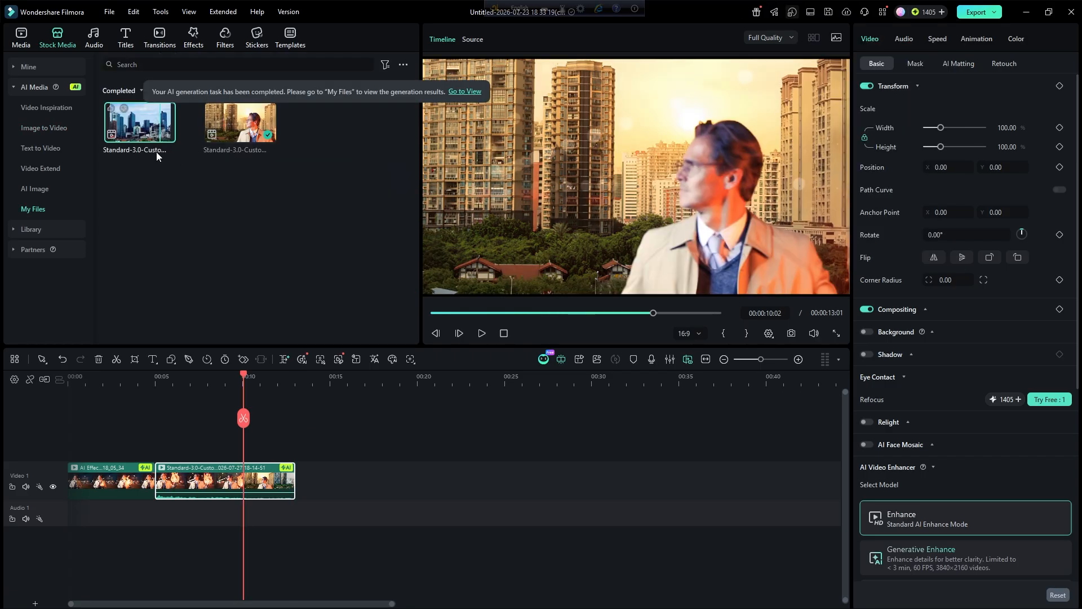
Append the generated modern-city video to the end of Video 1 without matching project settings to the media, and enlarge it to 117.36% scale
left_click_drag(155, 139, 325, 476)
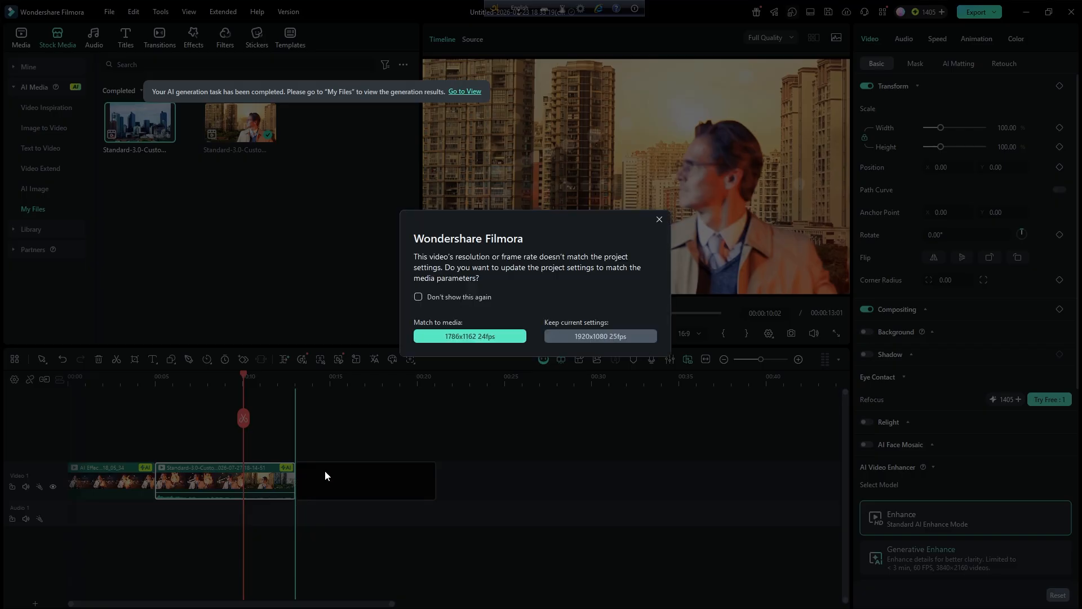
left_click(663, 219)
left_click(281, 378)
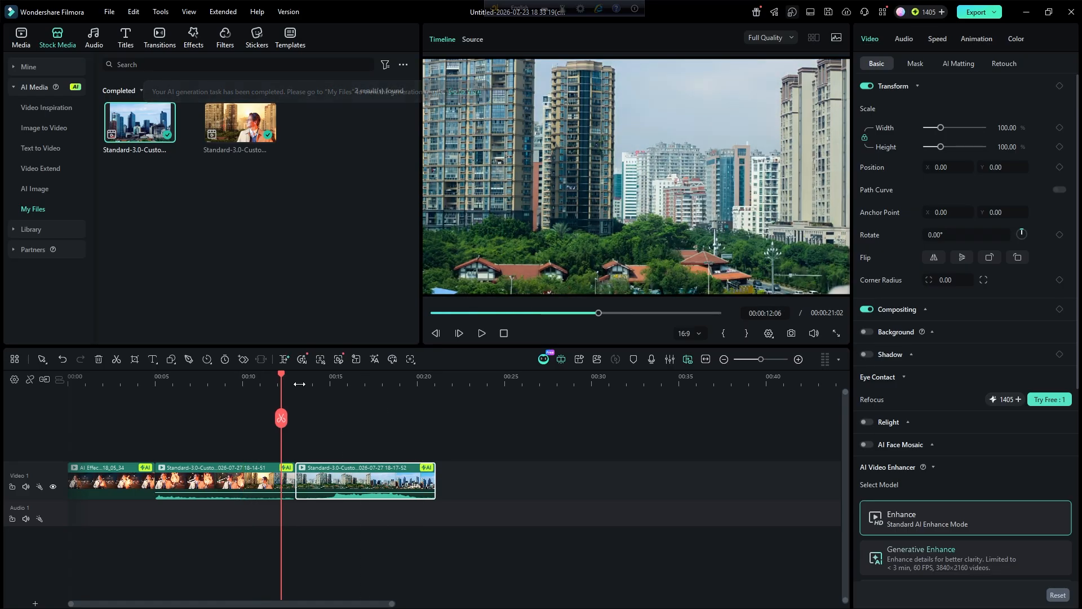
left_click(299, 383)
left_click(543, 268)
left_click_drag(820, 295, 853, 319)
Play back the three-clip sequence, including the transformation from old city to modern city
key("space")
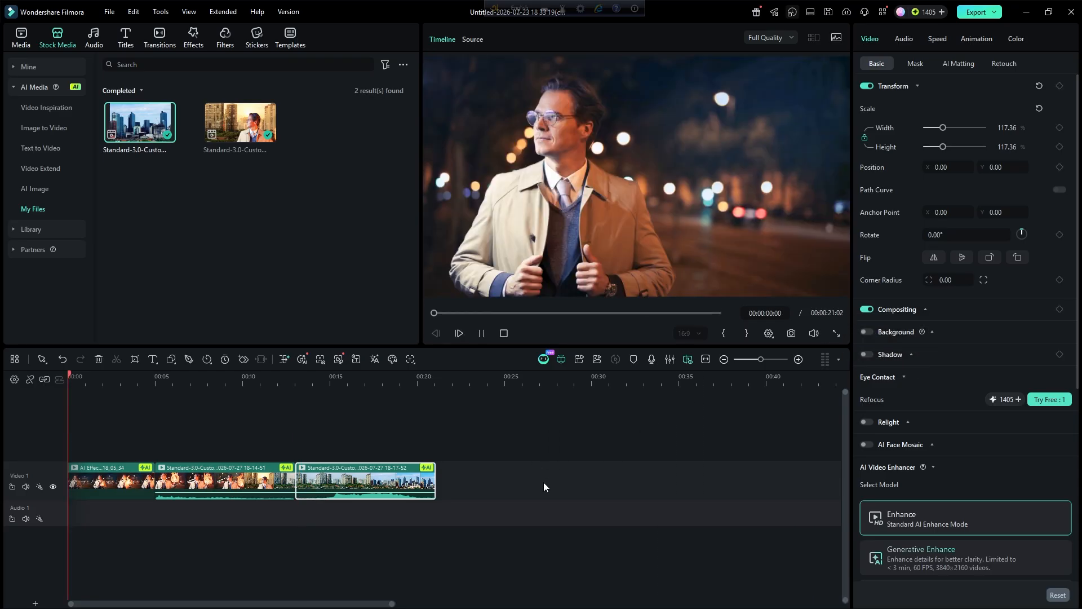
key("space")
left_click(315, 389)
key("space")
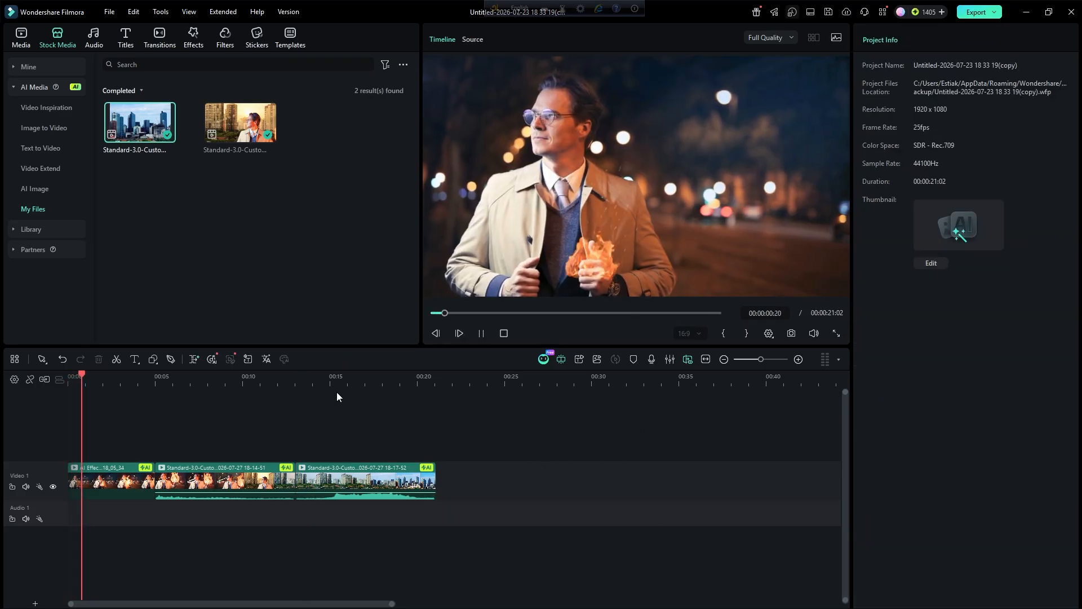
left_click(305, 382)
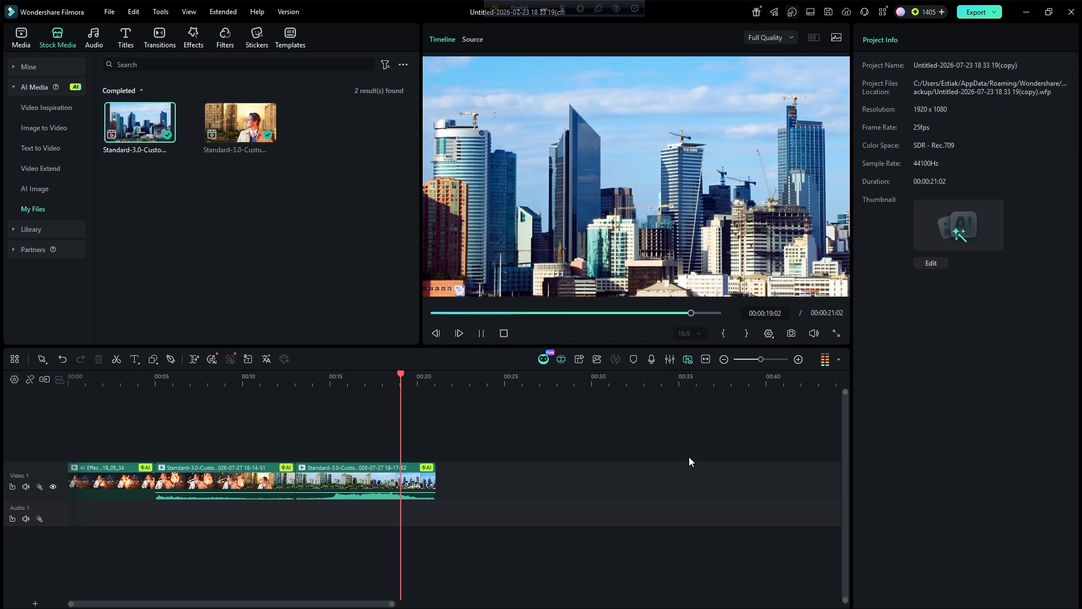
key("space")
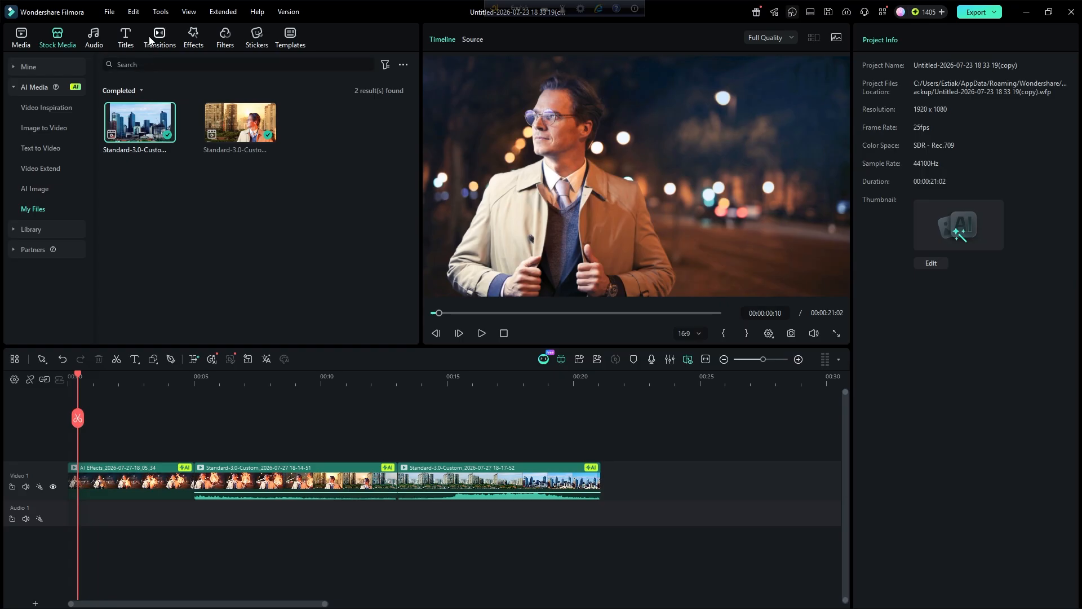
Find the Digital Transition among the AI transitions, place it between the two Standard-3.0 clips on Video 1, and generate it
left_click(155, 38)
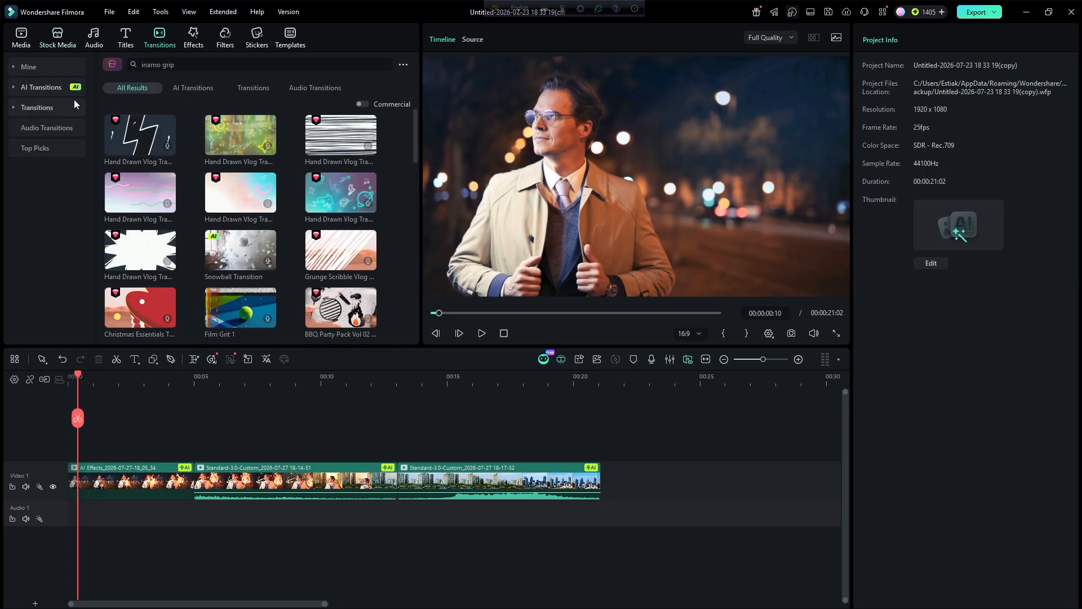
left_click(33, 92)
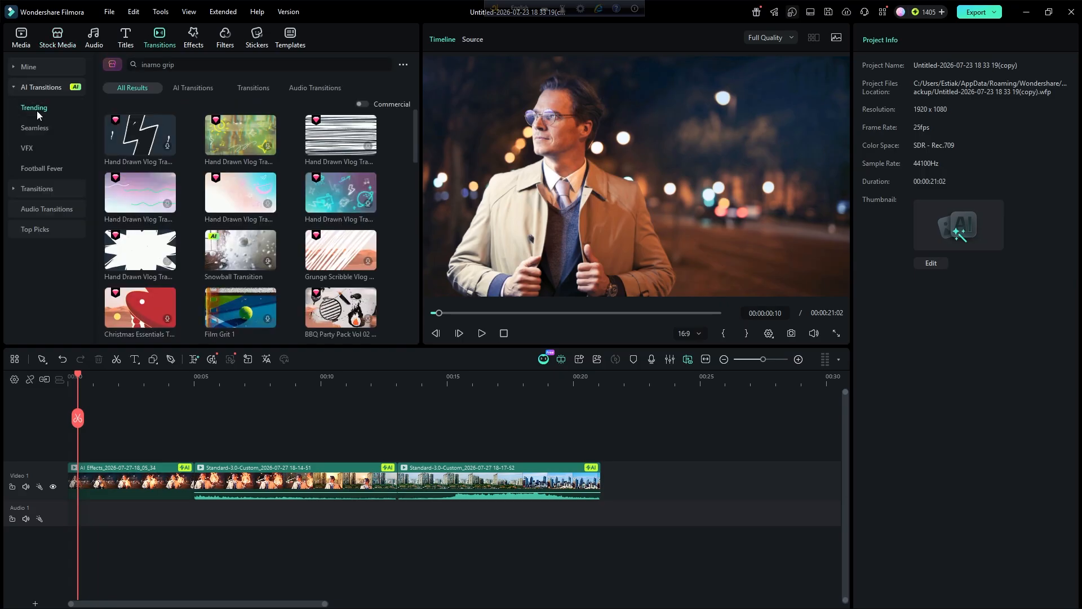
left_click(130, 64)
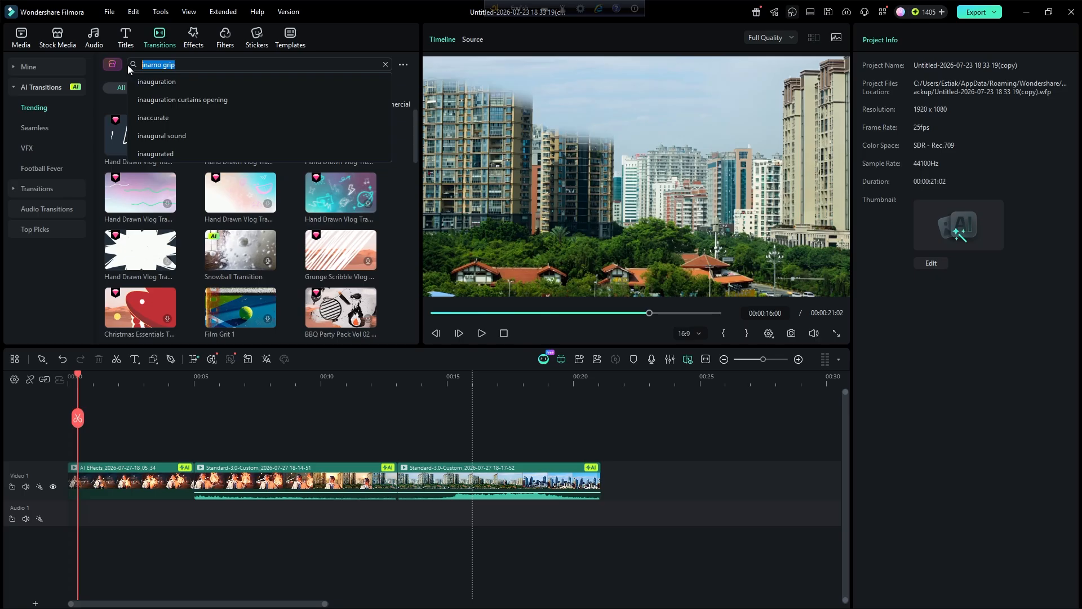
type("digital")
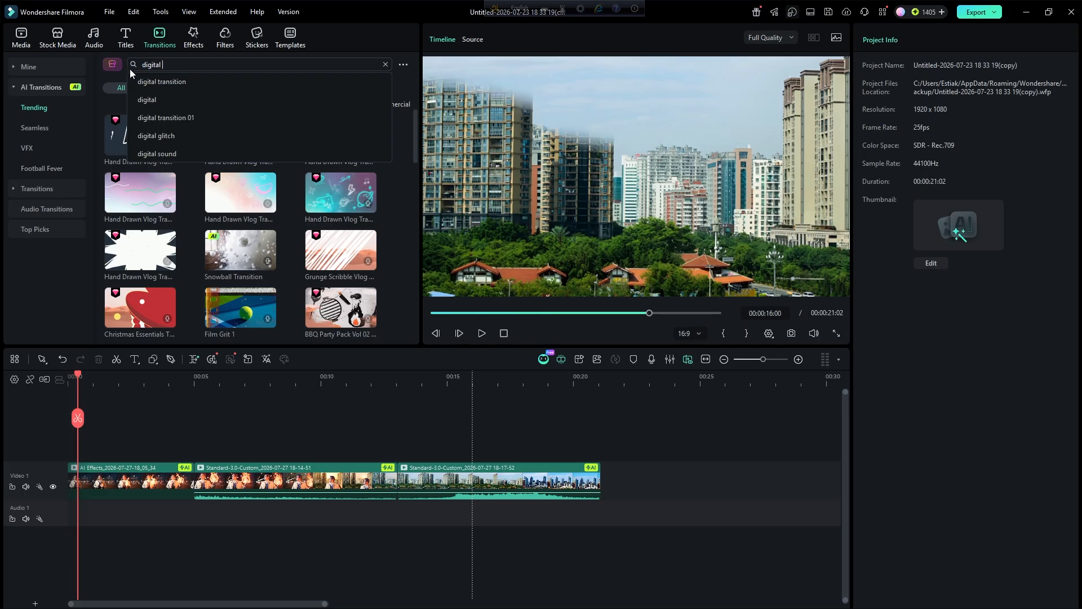
left_click(138, 80)
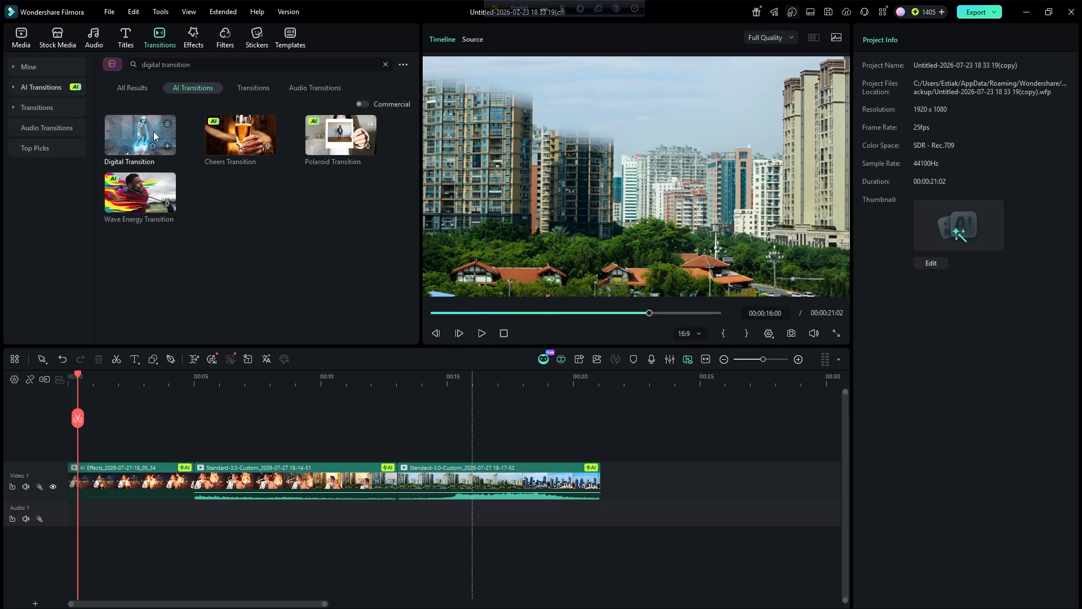
left_click_drag(127, 139, 459, 487)
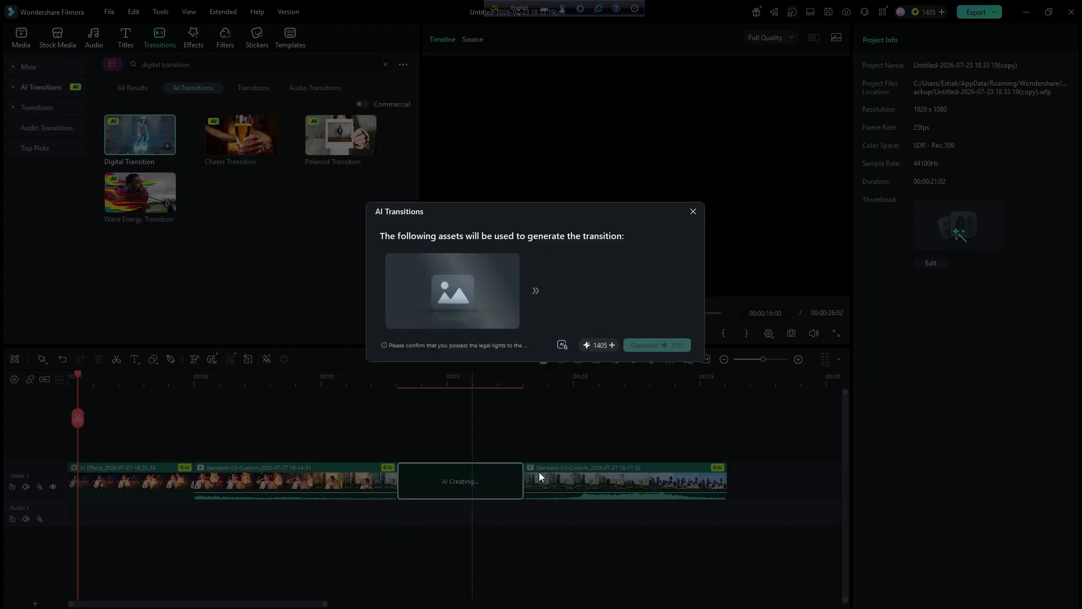
left_click(653, 346)
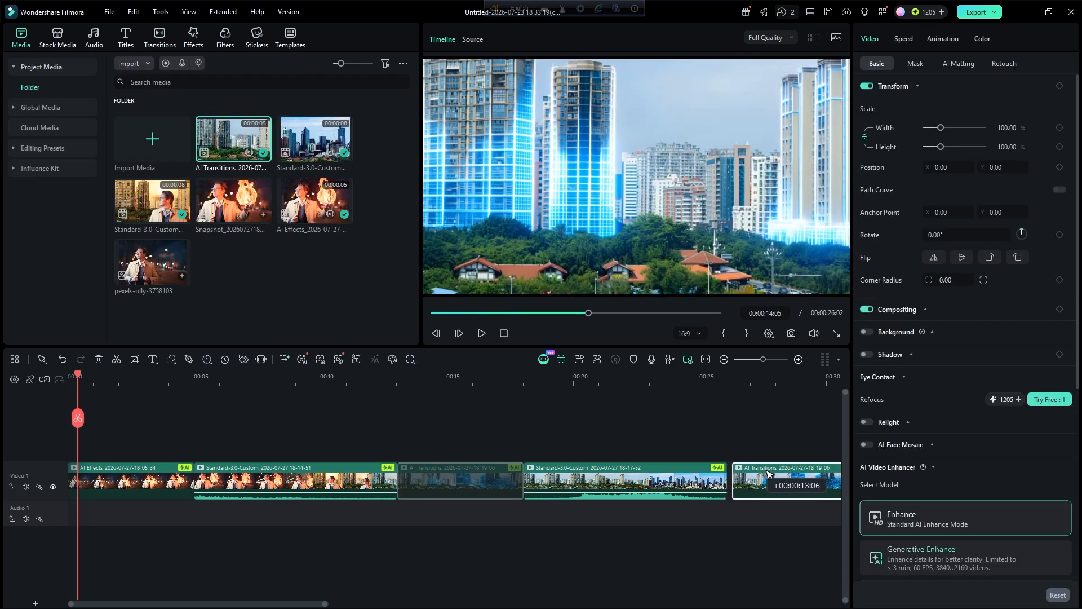
Move the generated AI Transitions clip to the end of Video 1, delete the gap left between the Standard-3.0 clips, and preview it
left_click(511, 466)
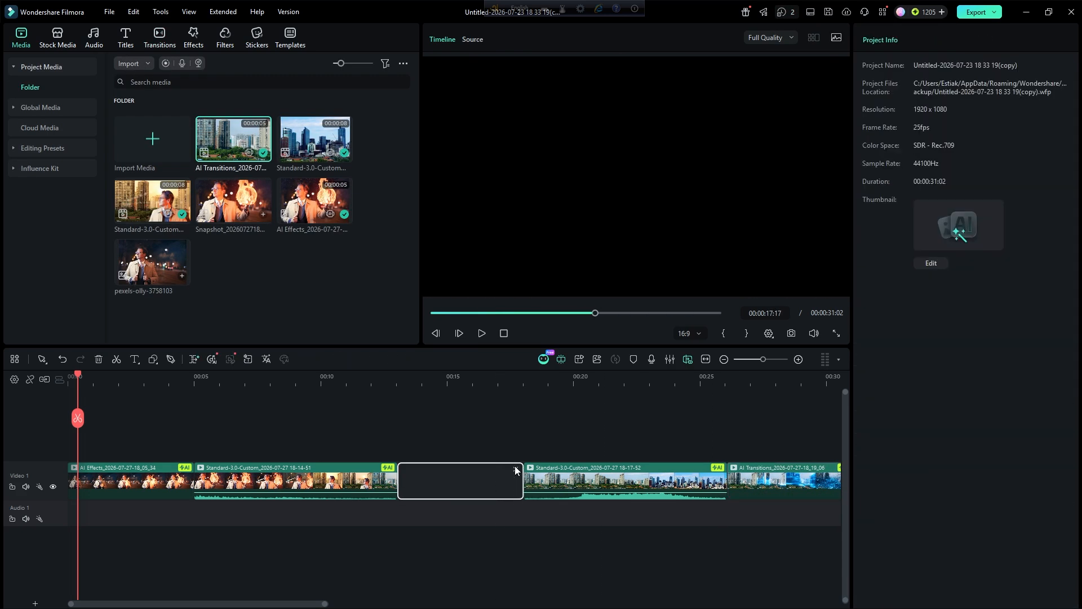
key("Delete")
left_click_drag(583, 377, 596, 383)
key("space")
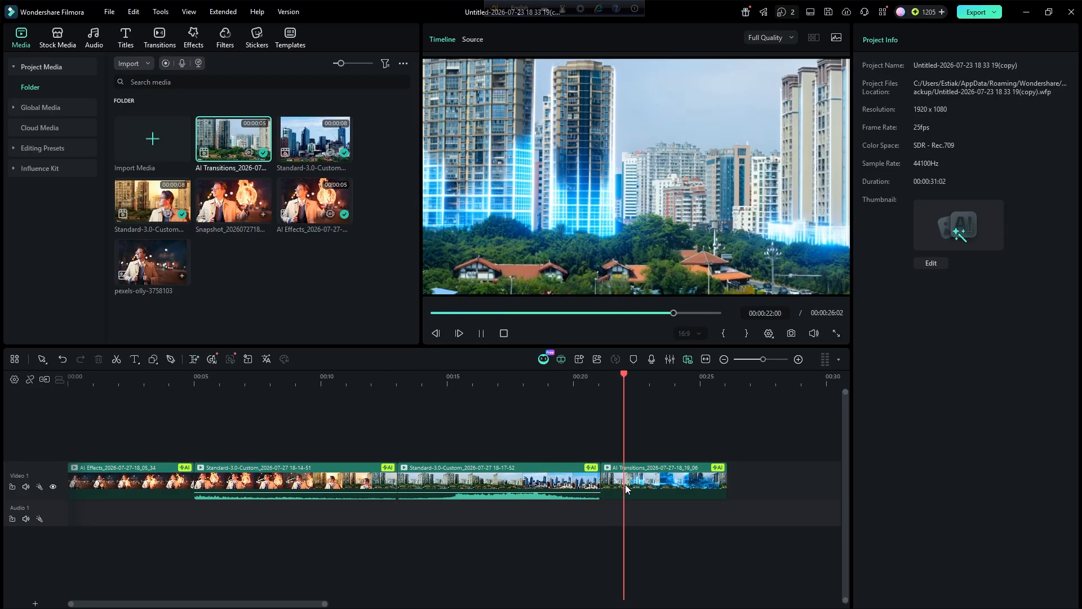
Reverse the AI Transitions clip at the end of Video 1 and play it back
right_click(670, 480)
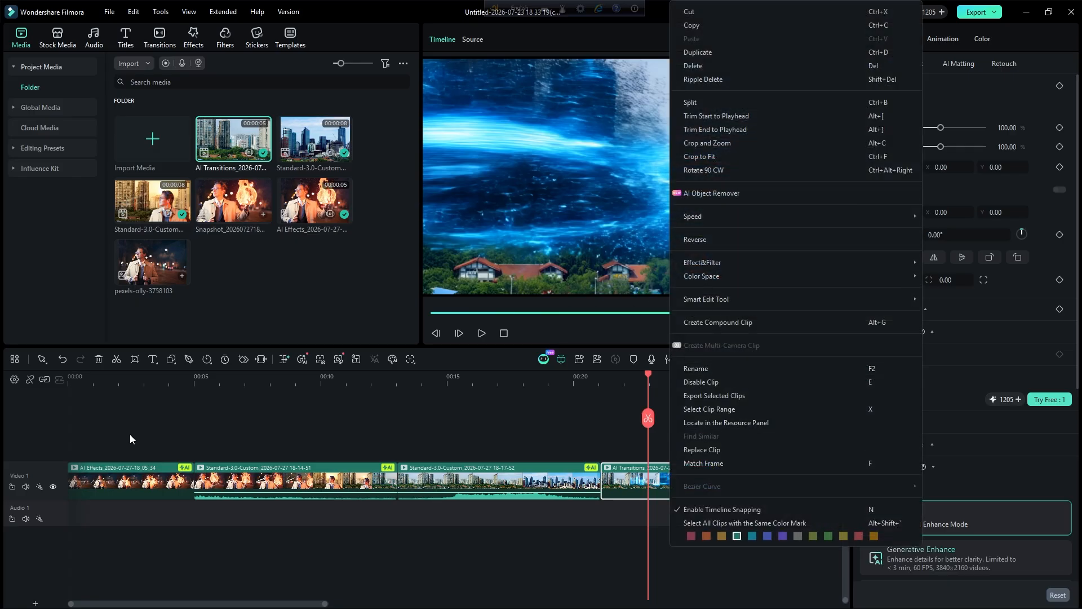
left_click(208, 361)
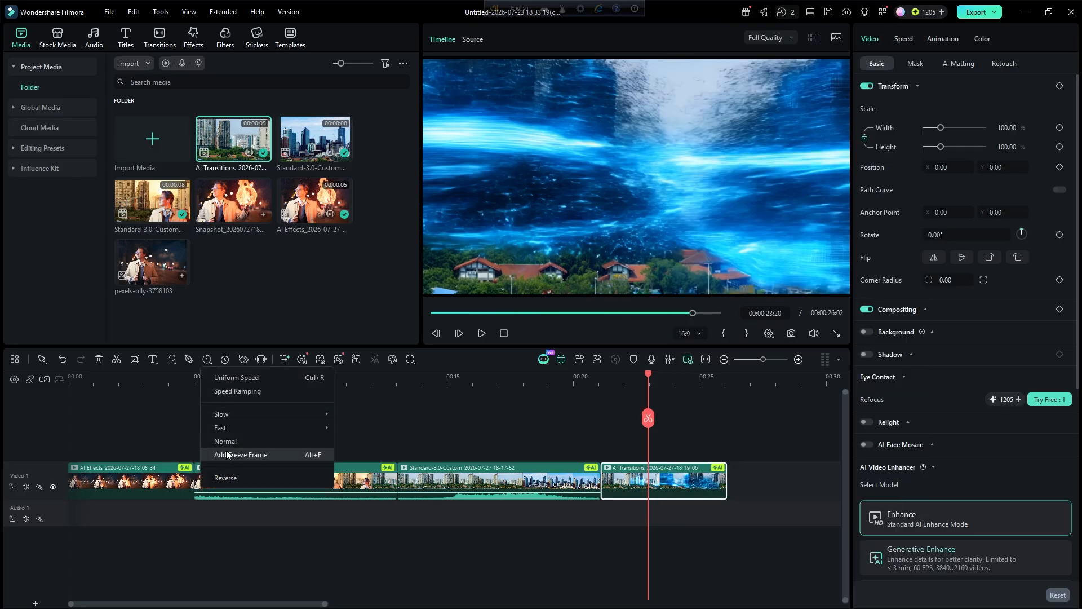
left_click(253, 477)
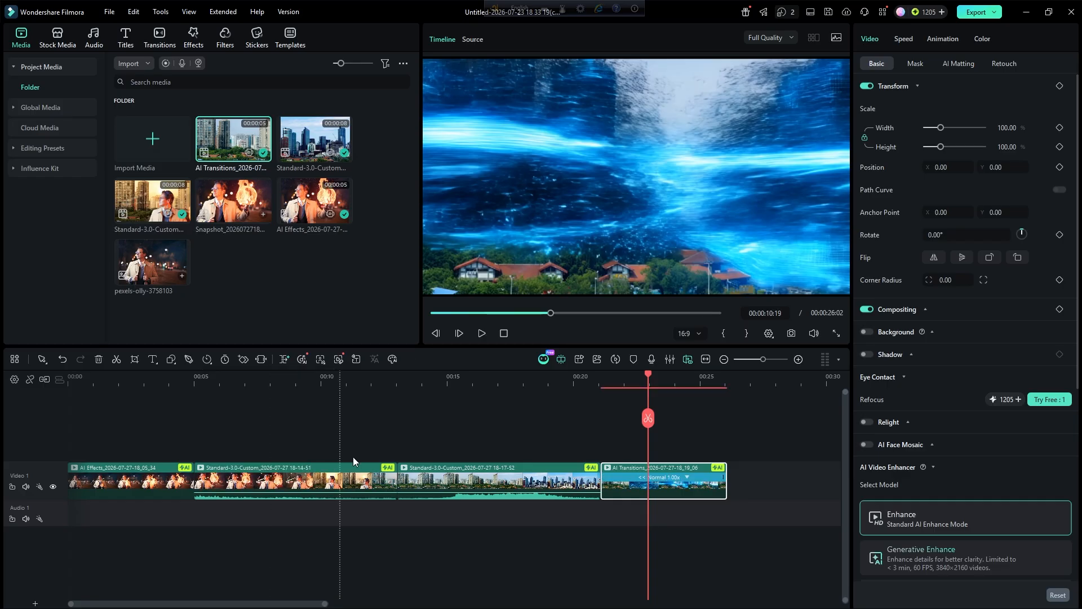
left_click_drag(610, 376, 587, 381)
key("space")
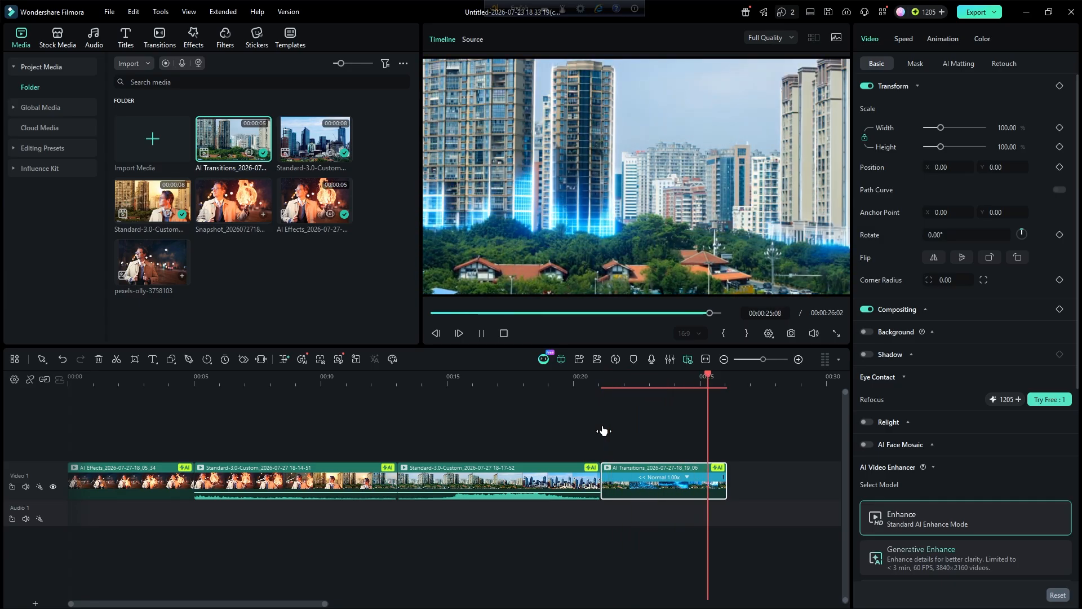
key("space")
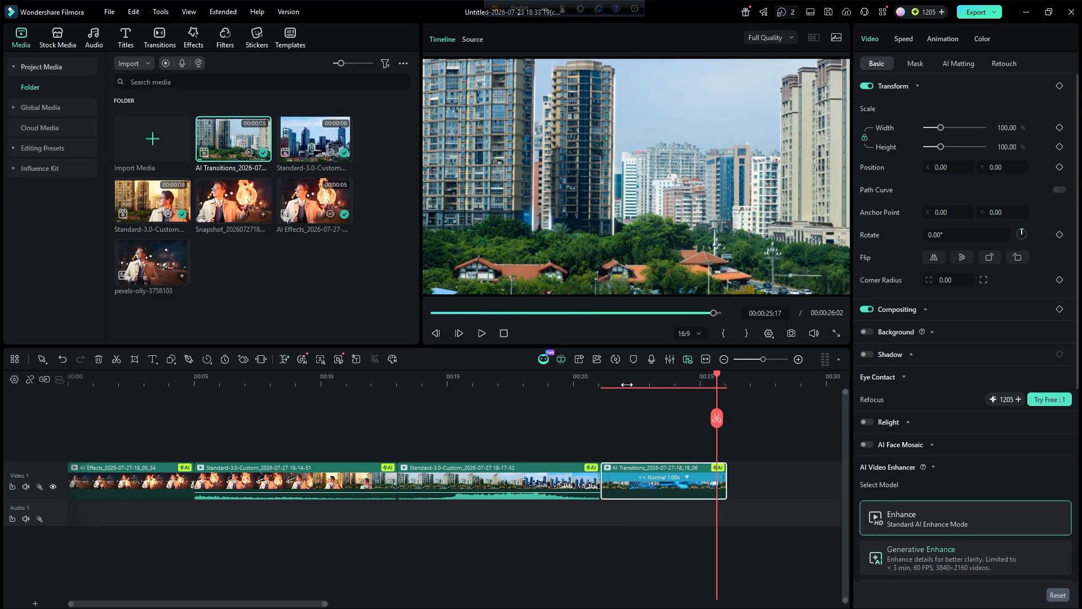
Scrub through the second Standard-3.0 clip and back to the AI Effects clip to review the sequence
left_click(453, 381)
mouse_move(453, 382)
left_mouse_down()
mouse_move(415, 382)
mouse_move(536, 383)
mouse_move(437, 385)
left_mouse_up()
scroll(501, 381, "up", 4)
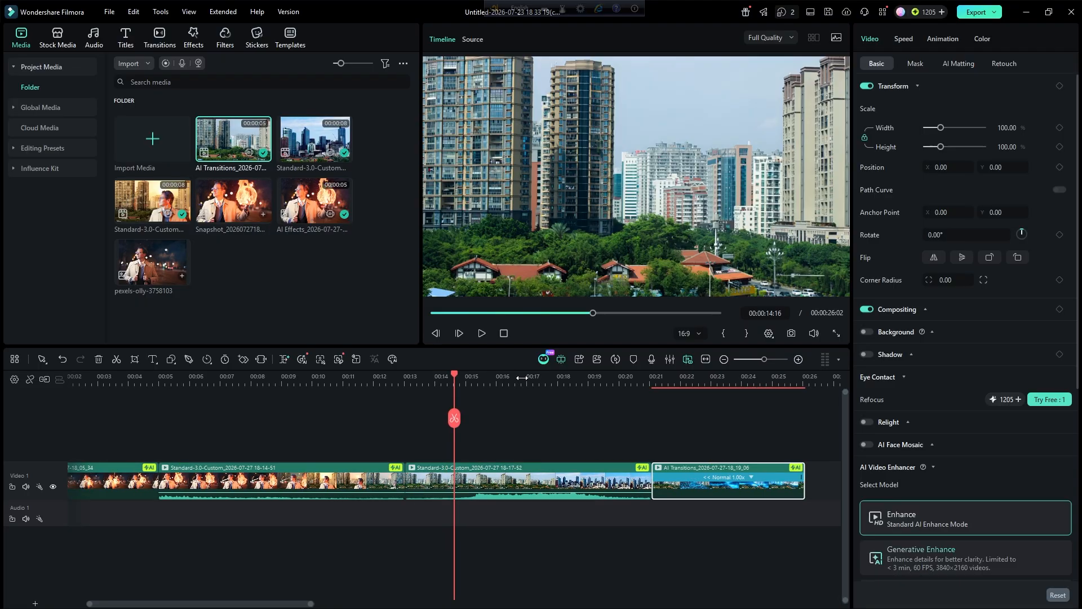
left_click_drag(454, 379, 560, 426)
mouse_move(638, 377)
left_mouse_down()
mouse_move(624, 377)
mouse_move(648, 374)
left_mouse_up()
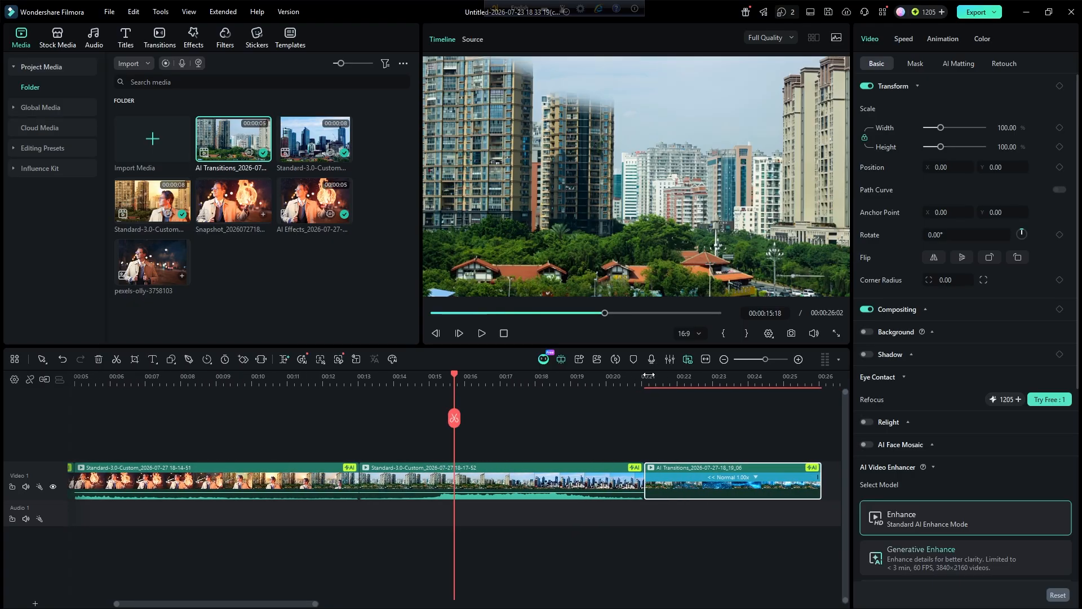
left_click_drag(454, 376, 197, 398)
Review the AI models available for image-to-video generation, keeping Standard-3.0 selected
left_click(59, 43)
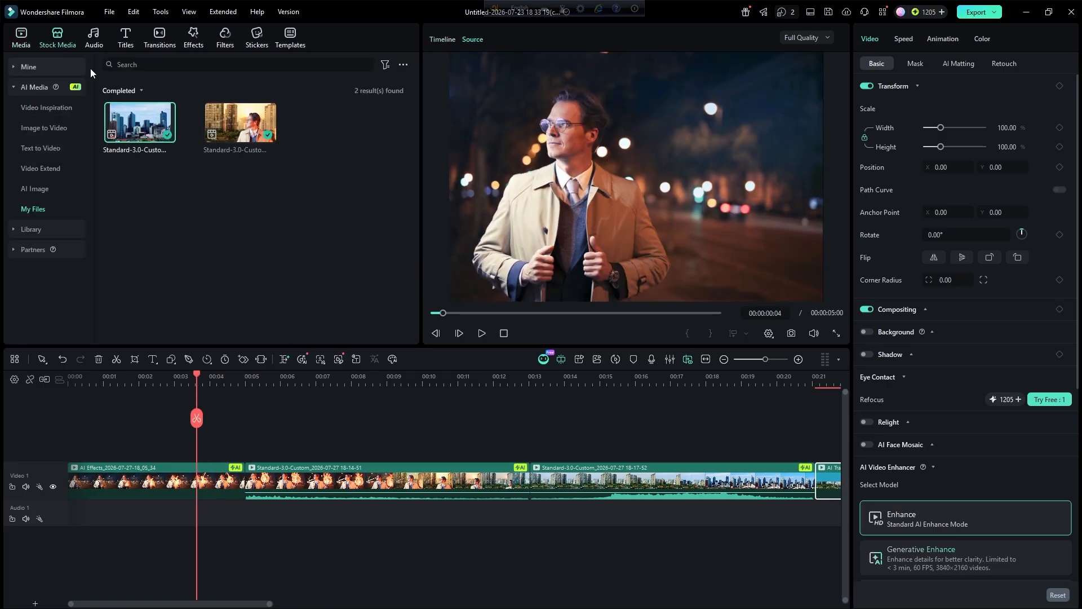
left_click(33, 86)
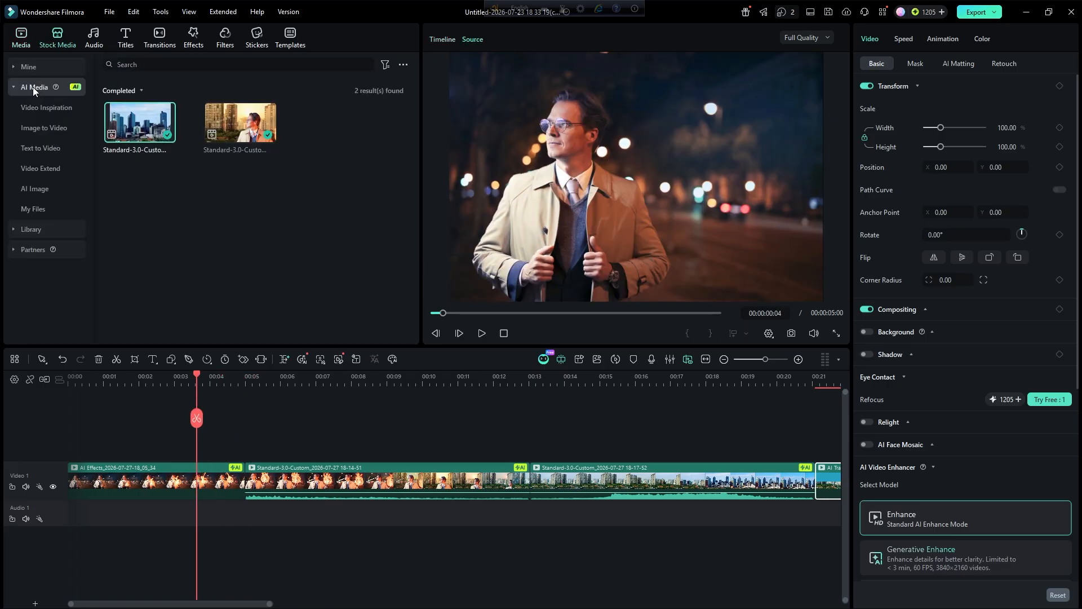
left_click(46, 128)
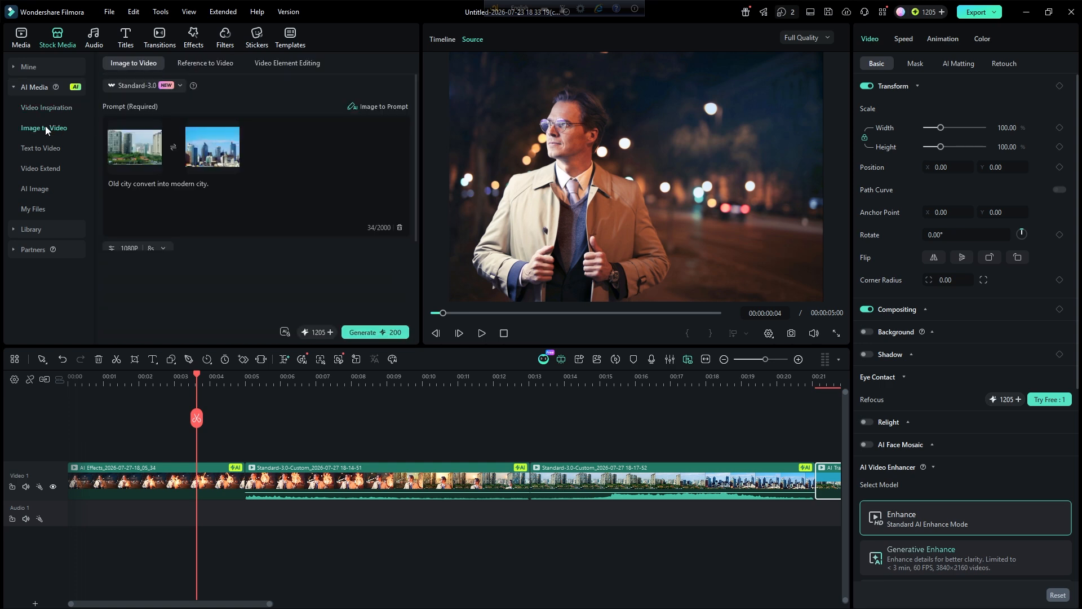
left_click(178, 85)
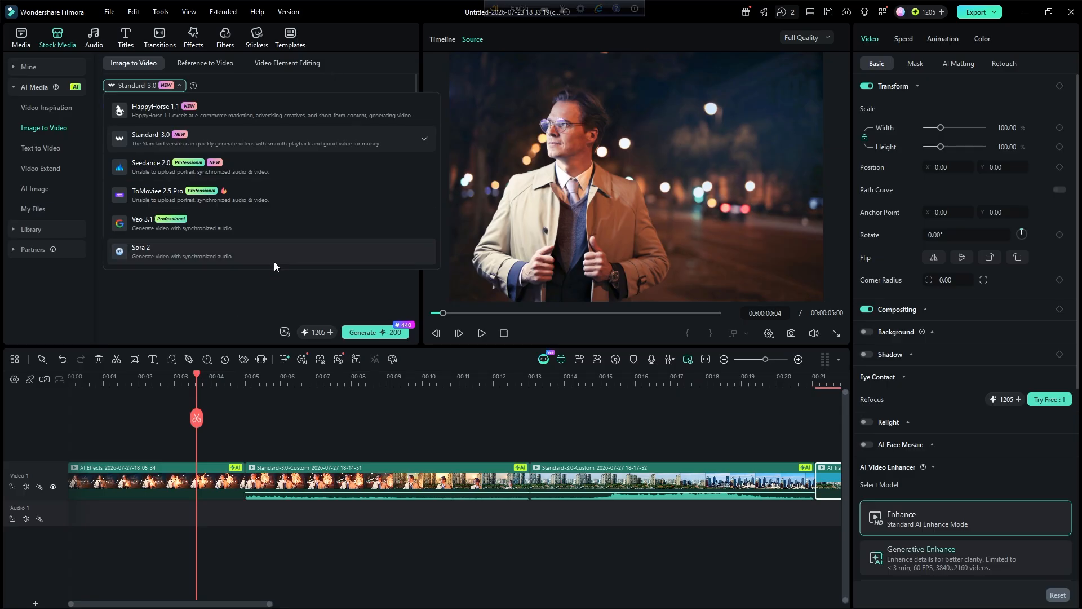
left_click(255, 296)
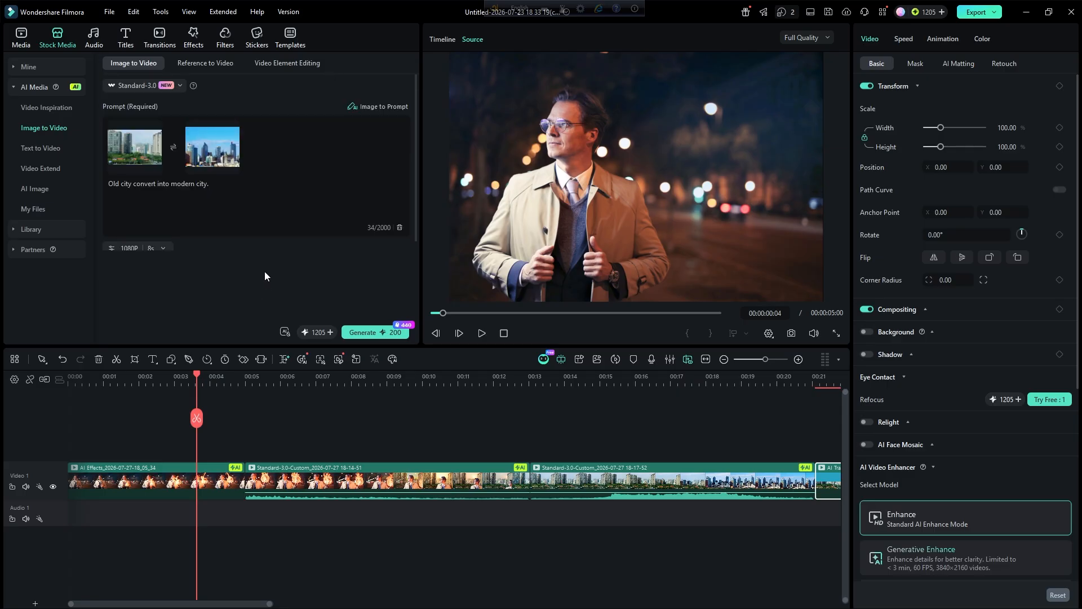